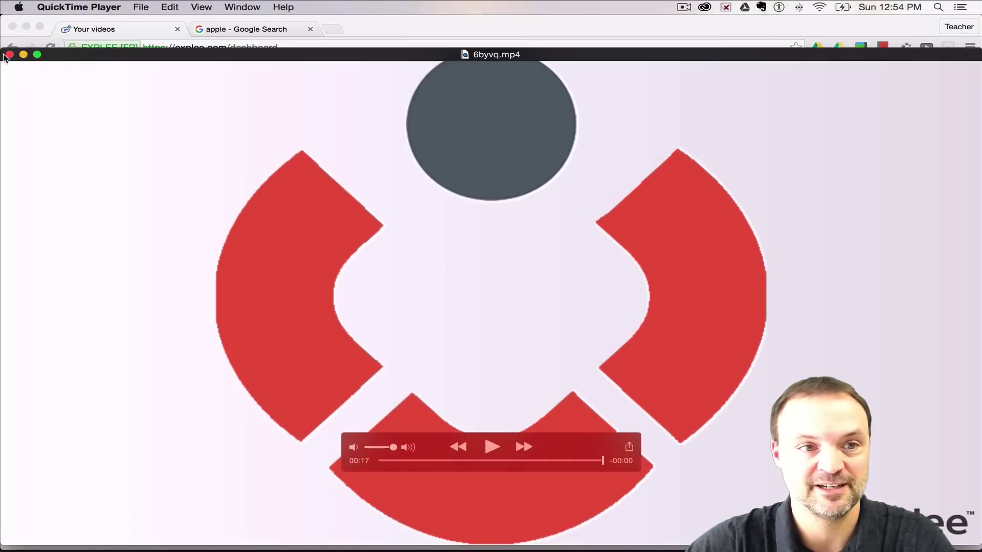
# Step: Close the finished 6byvq.mp4 playback window in QuickTime Player
pyautogui.click(10, 54)
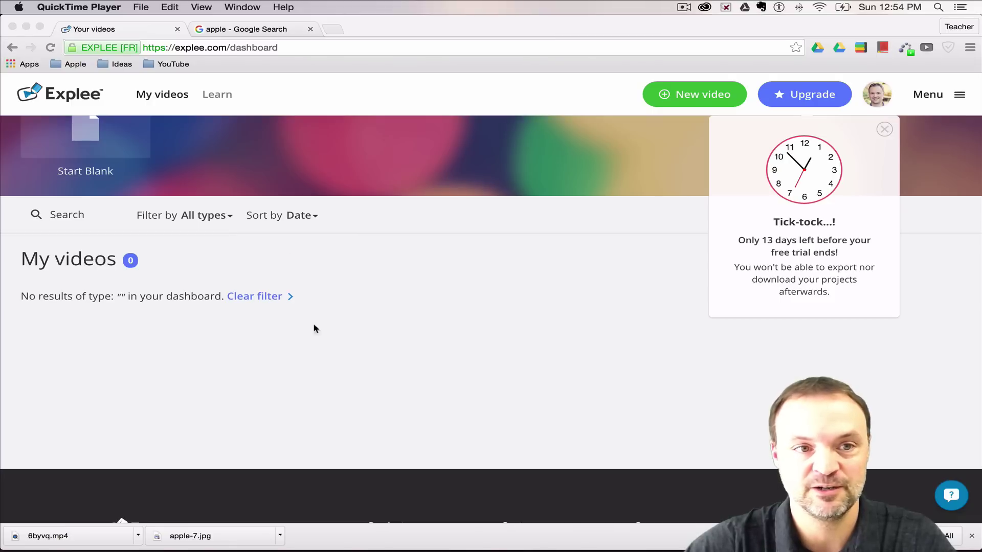
# Step: Bring the Explee browser dashboard forward and dismiss the free-trial expiry notice
pyautogui.click(885, 131)
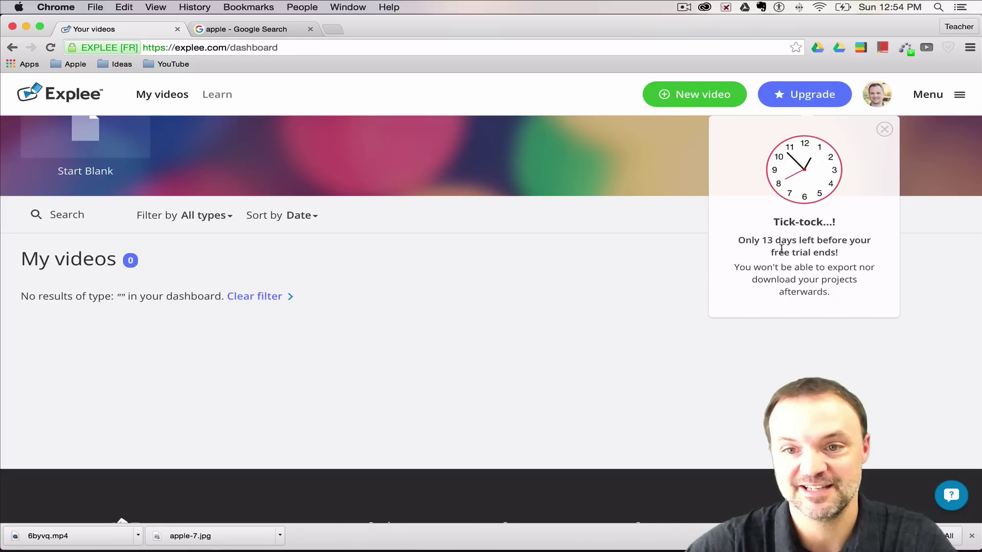
pyautogui.click(893, 125)
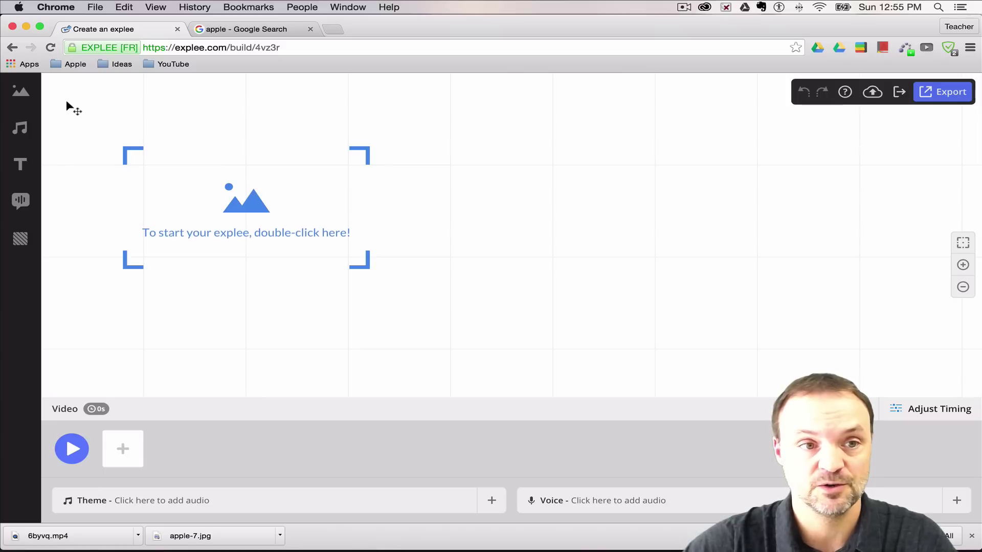
# Step: Browse the picture library's Logos category and place the hand-drawn YouTube logo on the canvas
pyautogui.click(20, 97)
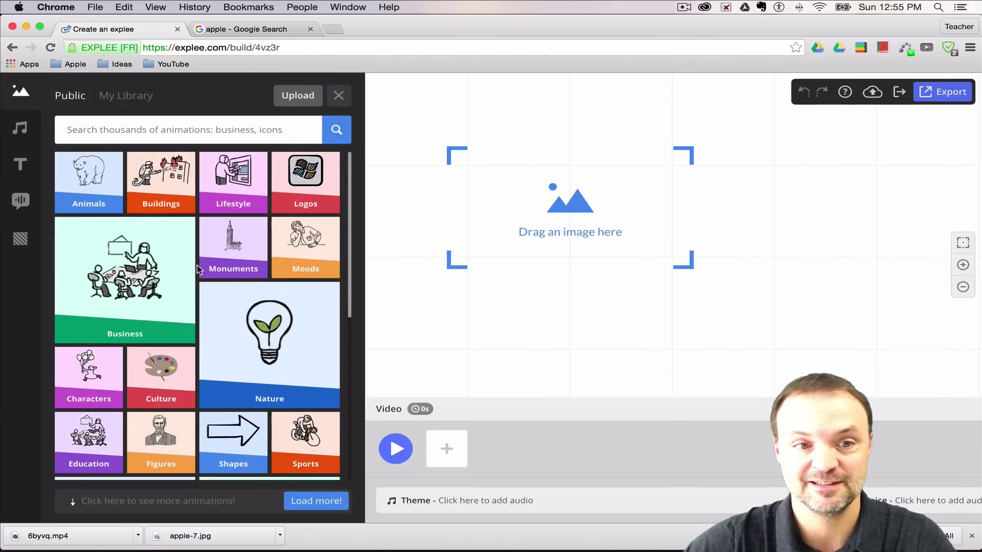
pyautogui.scroll(-2, 221, 262)
pyautogui.scroll(-1, 221, 262)
pyautogui.scroll(3, 154, 214)
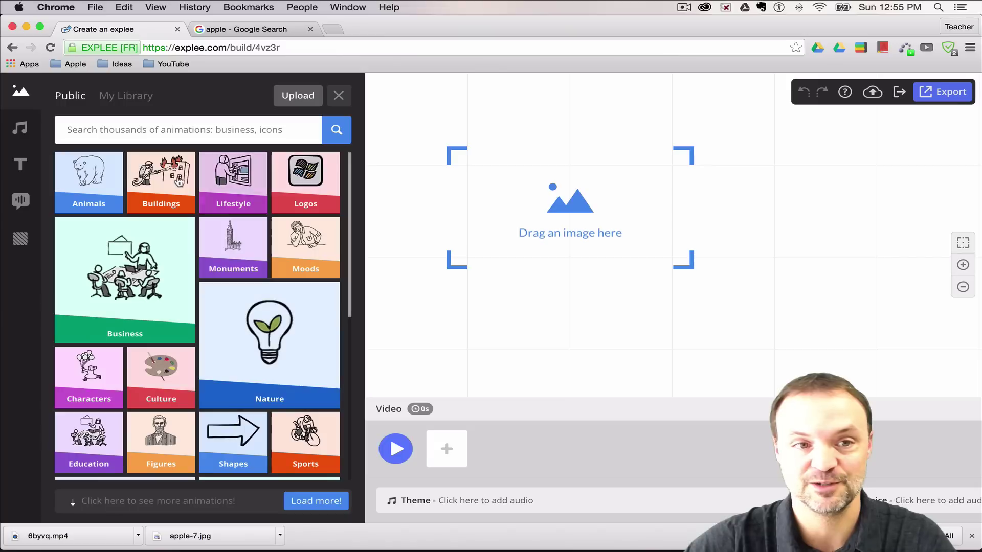
pyautogui.click(102, 190)
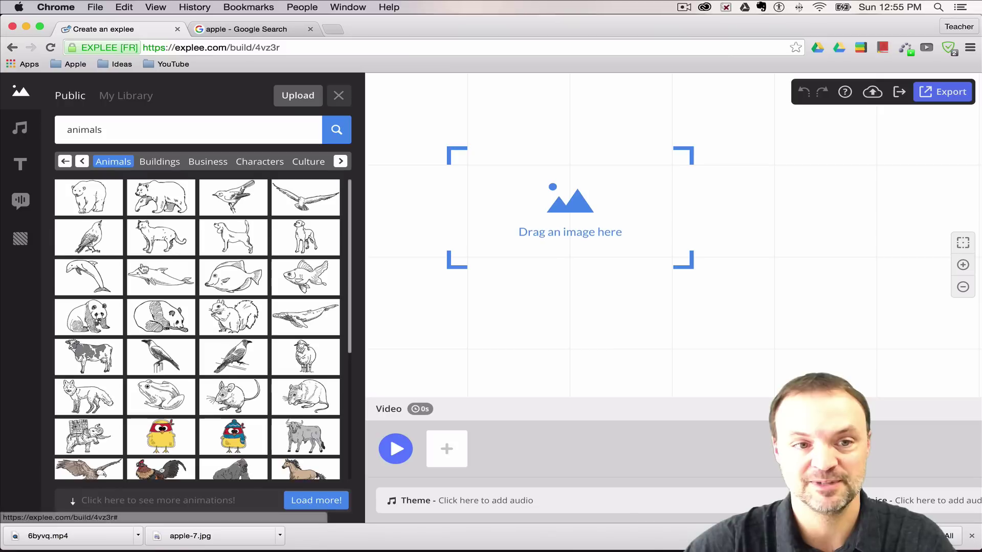
pyautogui.click(126, 141)
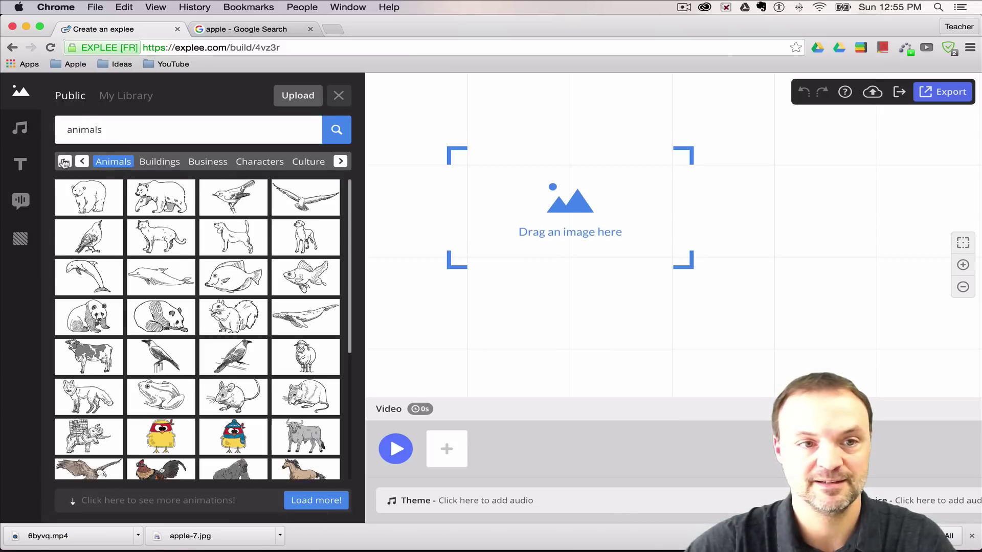
pyautogui.click(81, 162)
pyautogui.click(302, 213)
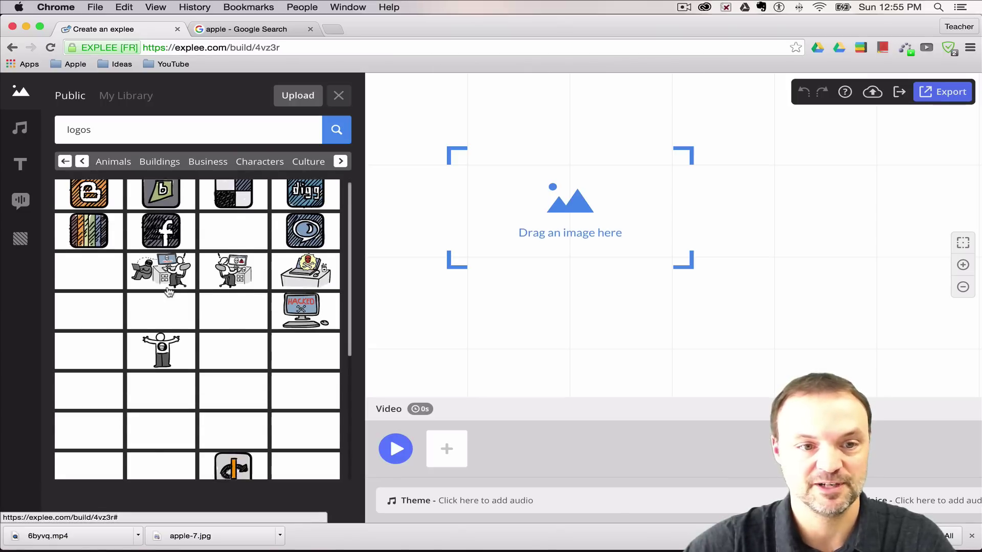
pyautogui.scroll(-5, 168, 292)
pyautogui.scroll(3, 168, 292)
pyautogui.scroll(-7, 167, 433)
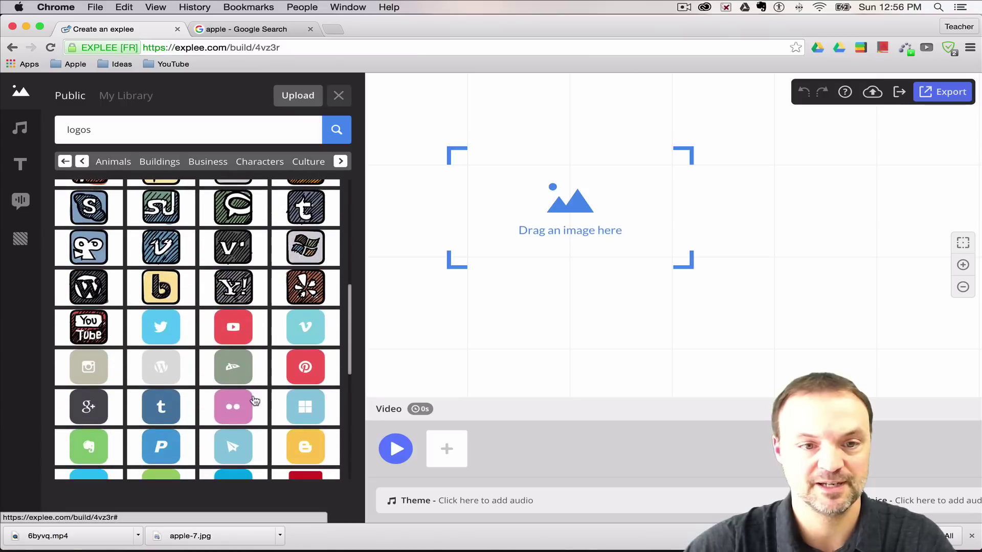
pyautogui.click(115, 330)
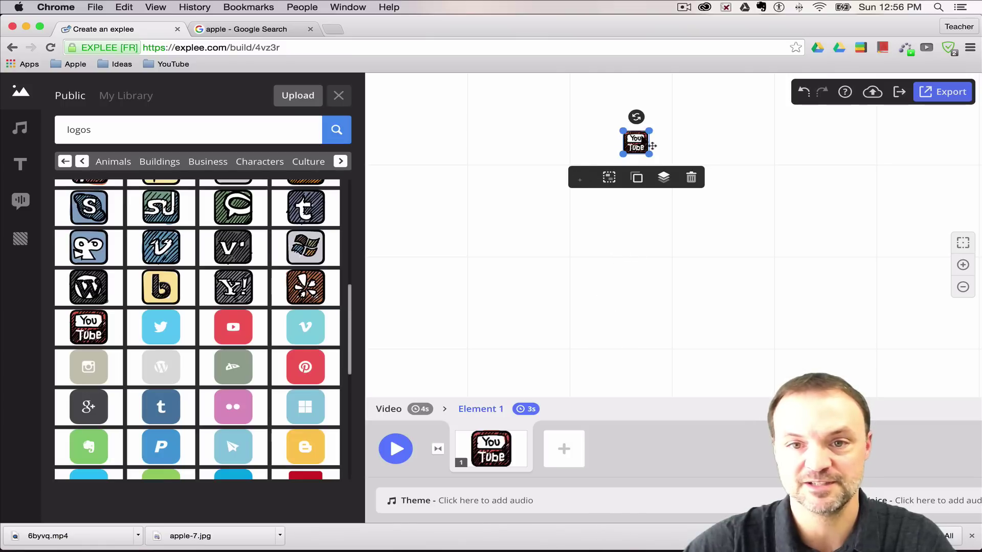
# Step: Move the YouTube logo down and left on the canvas and close the picture library
pyautogui.moveTo(650, 146); pyautogui.dragTo(549, 190)
pyautogui.click(339, 95)
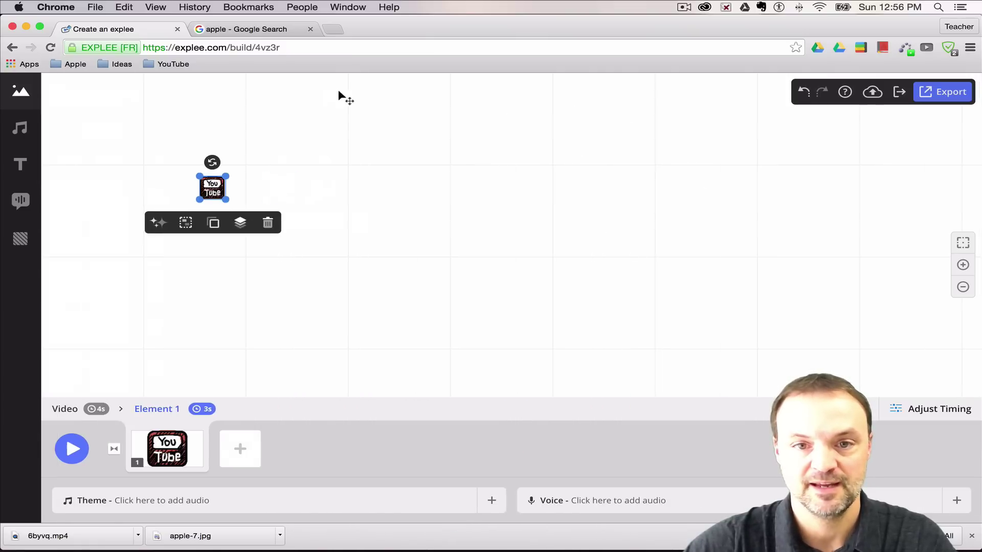
pyautogui.click(325, 214)
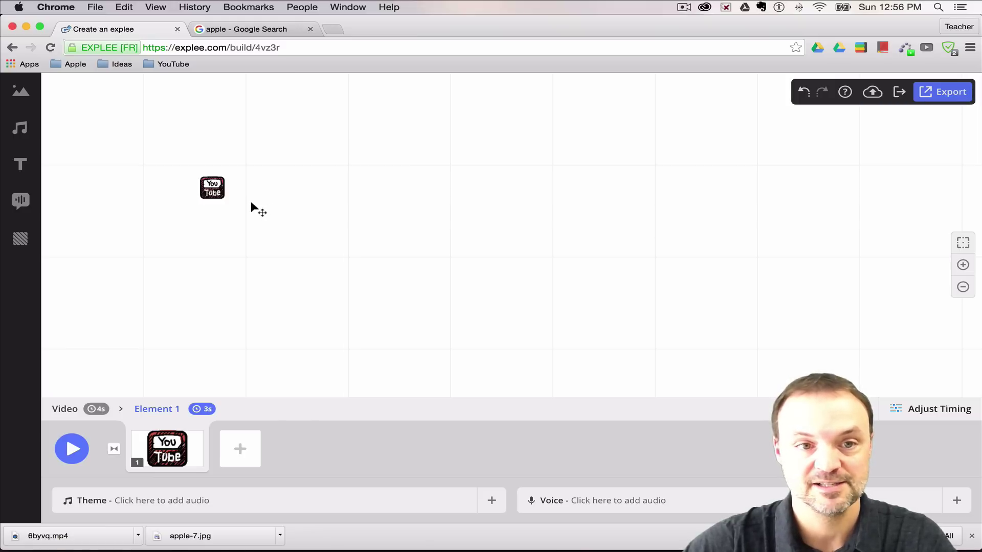
# Step: Reposition the canvas view around the YouTube logo and play a preview of the video
pyautogui.scroll(5, 202, 216)
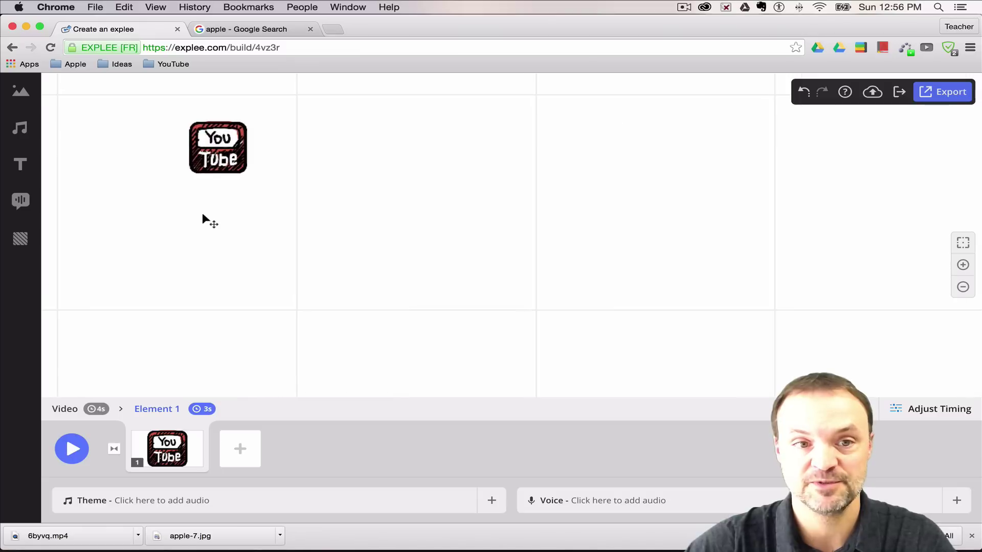
pyautogui.moveTo(248, 210); pyautogui.dragTo(385, 283)
pyautogui.moveTo(519, 251); pyautogui.dragTo(449, 216)
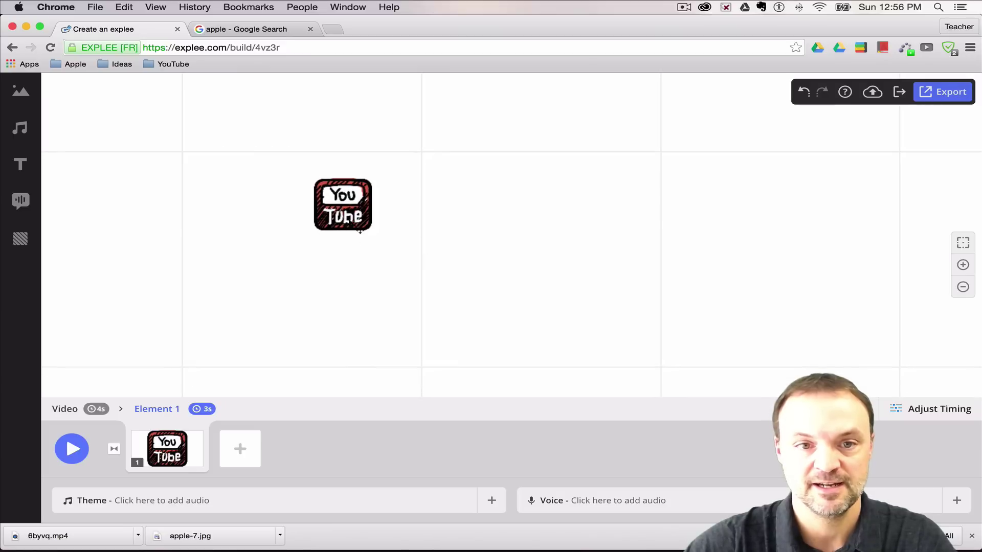
pyautogui.click(356, 216)
pyautogui.moveTo(366, 174); pyautogui.dragTo(363, 131)
pyautogui.click(500, 184)
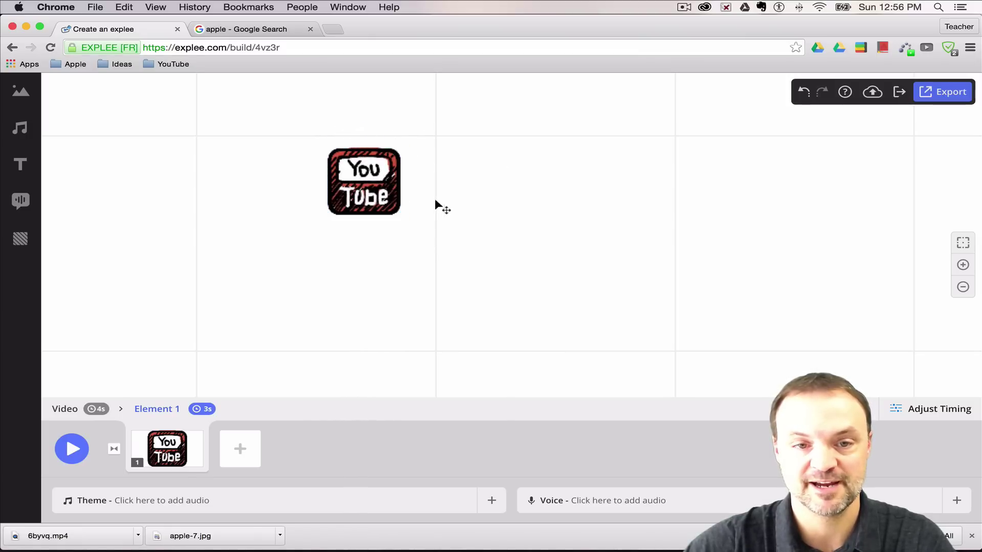
pyautogui.click(341, 188)
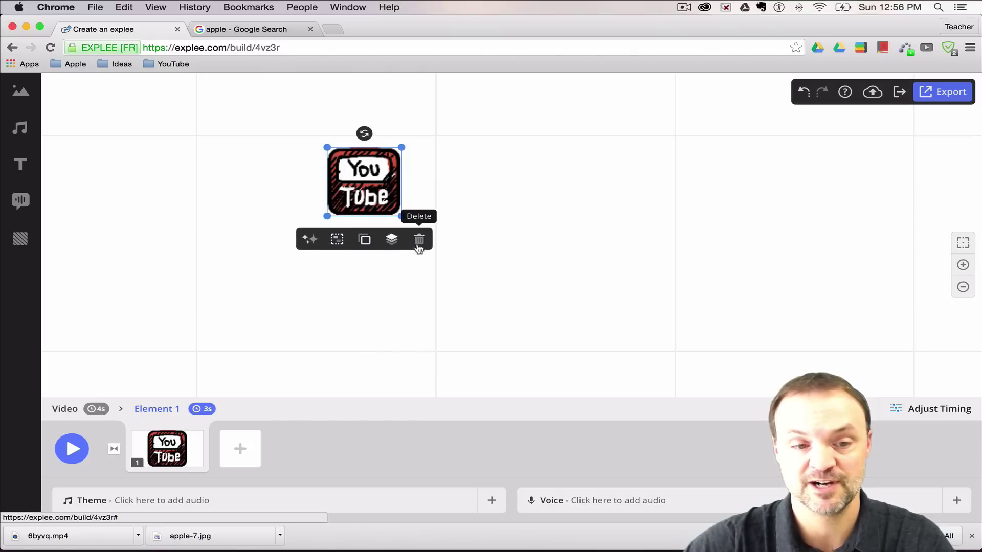
pyautogui.click(364, 288)
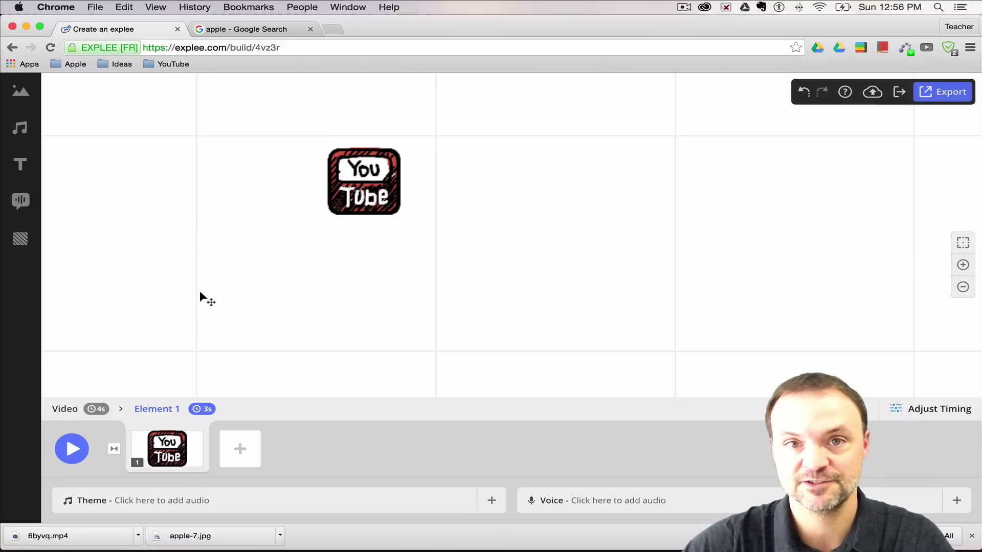
pyautogui.click(72, 449)
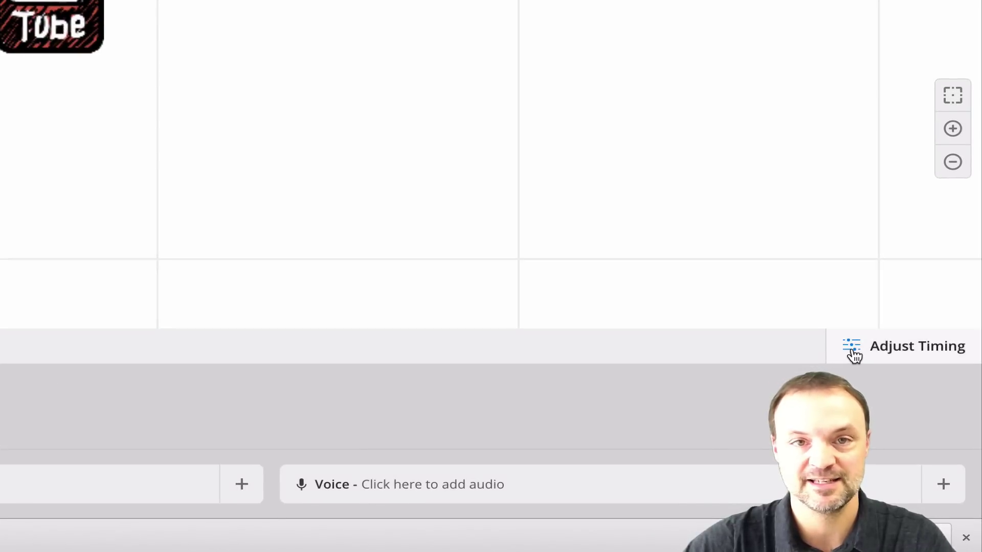
# Step: Try the logo's drawing animation at 3 seconds, then 1 second, previewing each
pyautogui.click(854, 355)
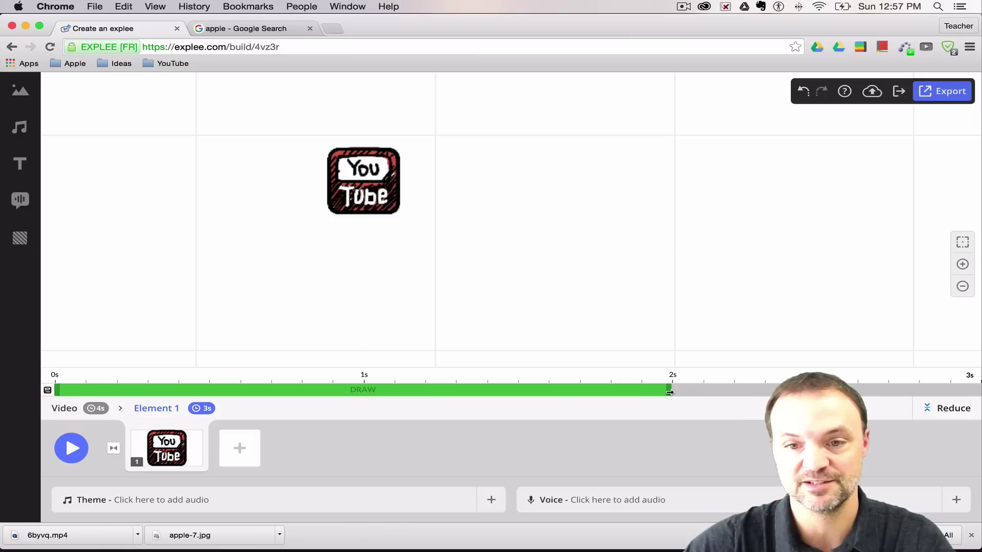
pyautogui.moveTo(670, 393); pyautogui.dragTo(972, 385)
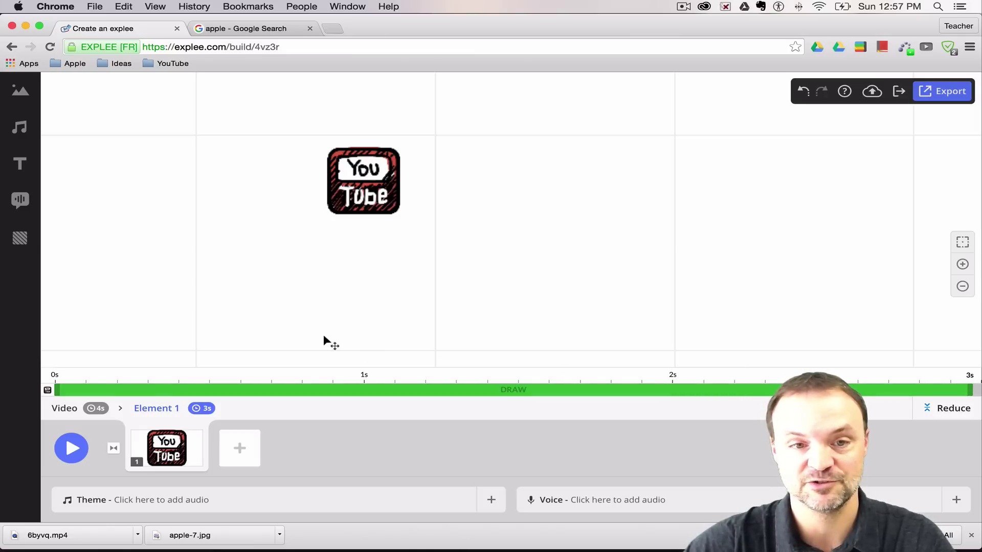
pyautogui.click(71, 448)
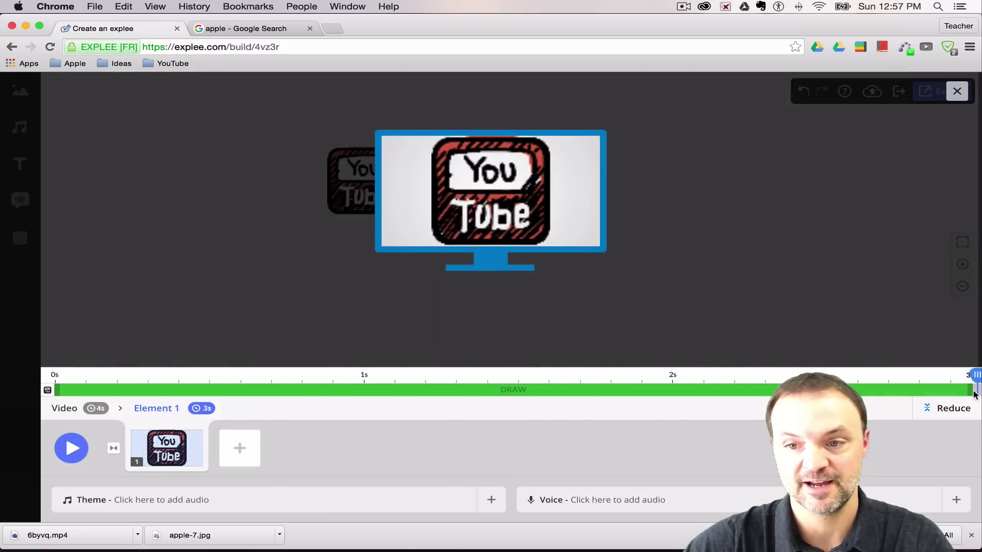
pyautogui.moveTo(970, 391); pyautogui.dragTo(365, 391)
pyautogui.click(72, 448)
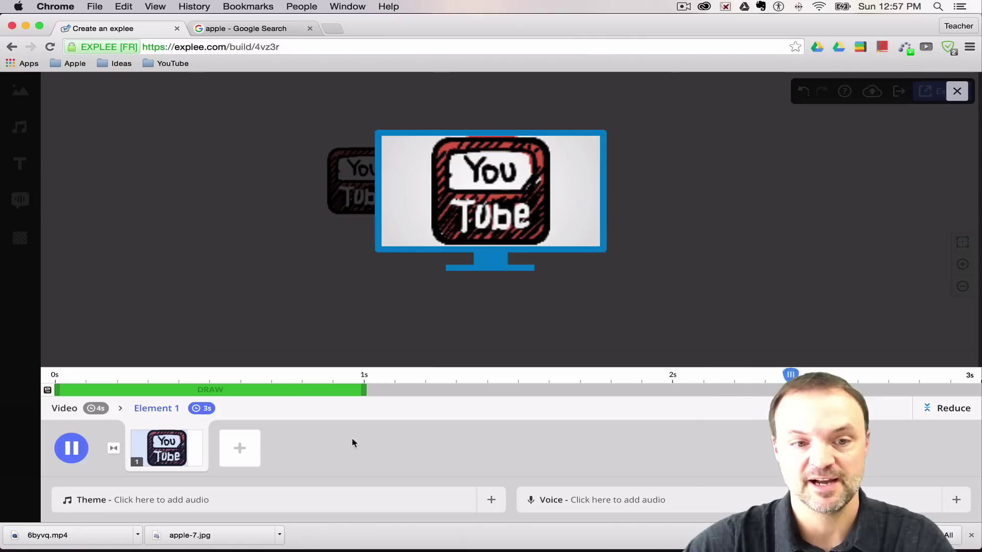
pyautogui.click(142, 440)
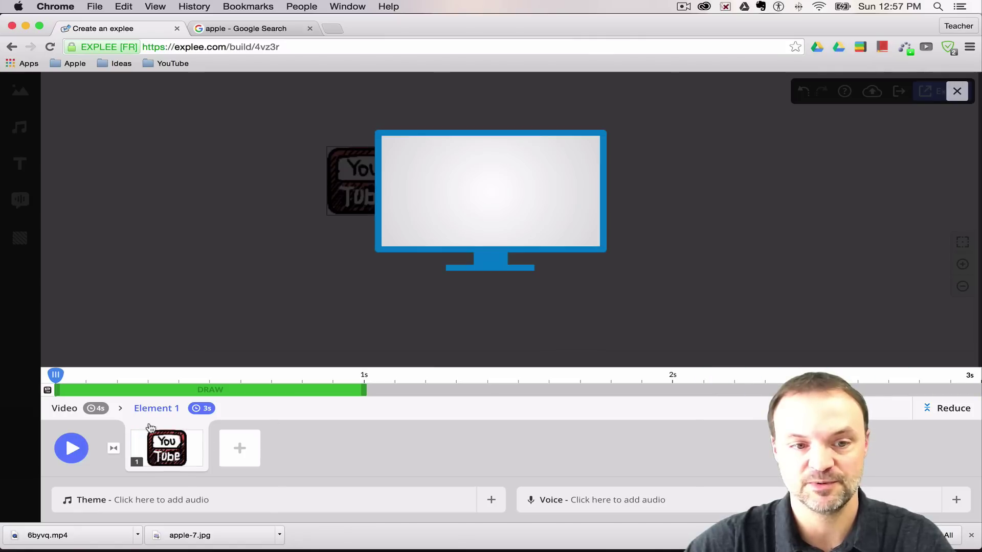
pyautogui.click(252, 303)
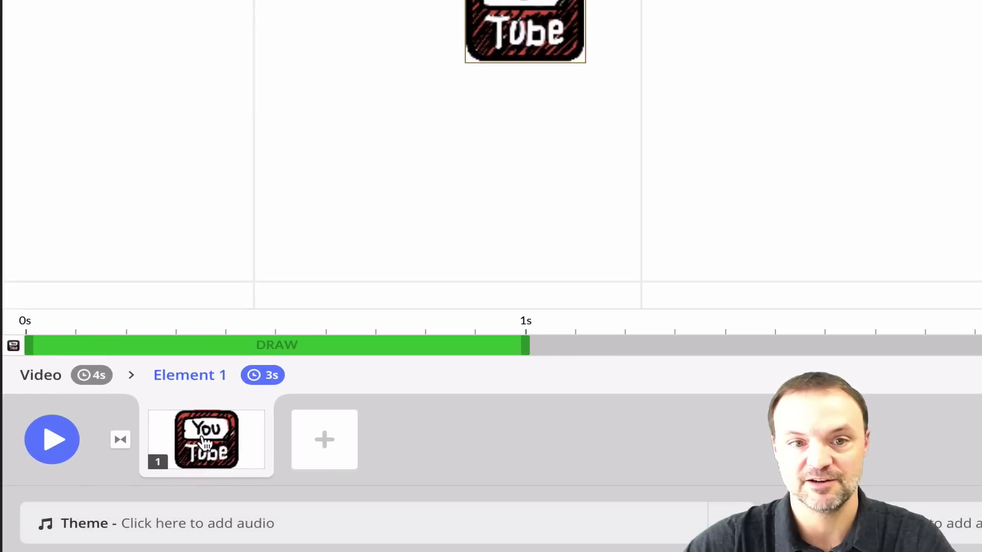
# Step: Change the YouTube logo element's duration from 3 to 5 seconds
pyautogui.click(275, 381)
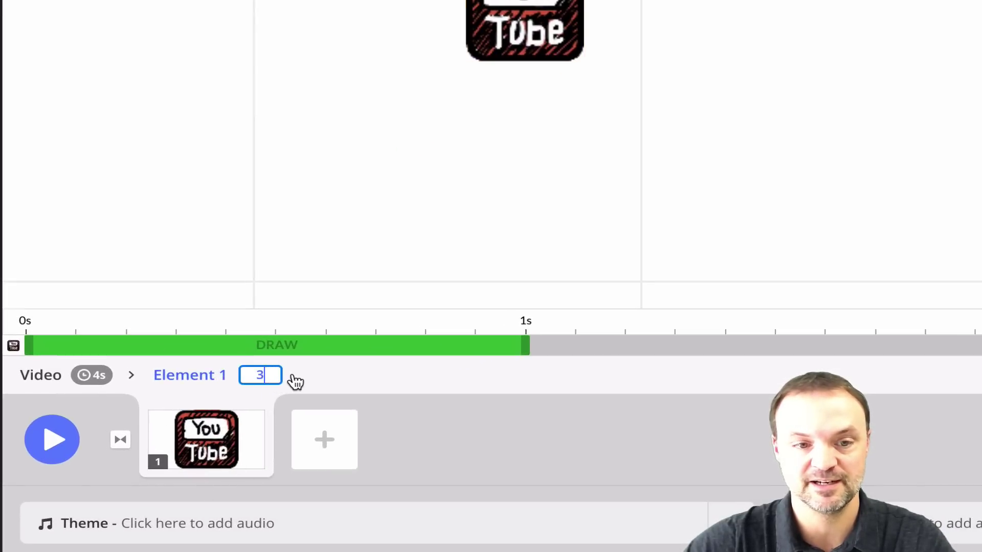
pyautogui.press('BackSpace')
pyautogui.write('5')
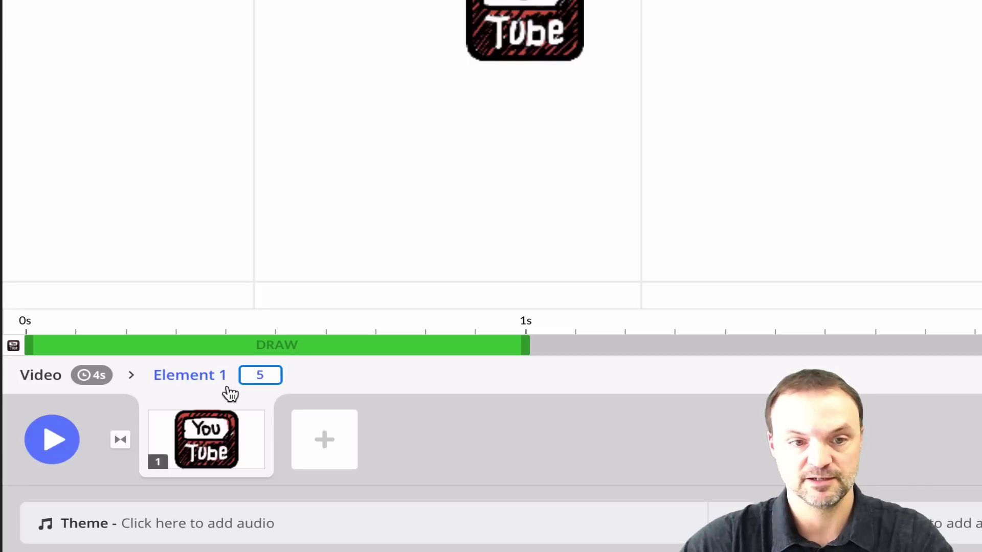
pyautogui.click(344, 379)
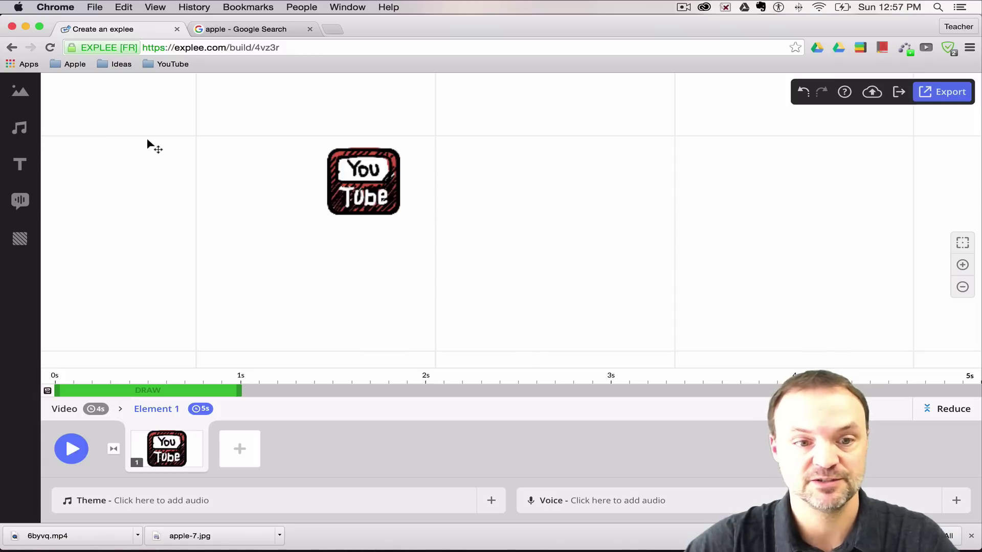
# Step: Drag the blue Twitter logo from the logos results onto the canvas, just right of YouTube
pyautogui.click(19, 93)
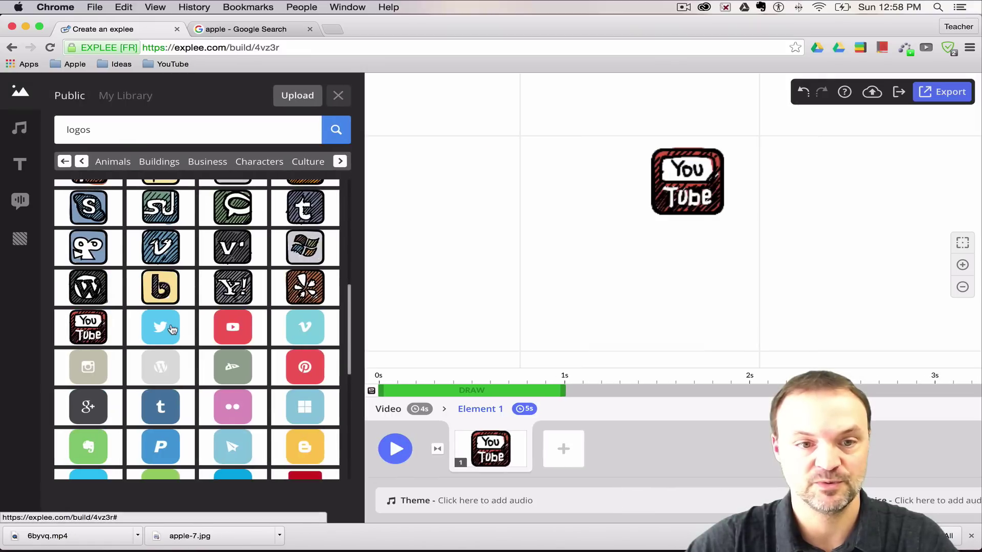
pyautogui.moveTo(173, 330); pyautogui.dragTo(588, 247)
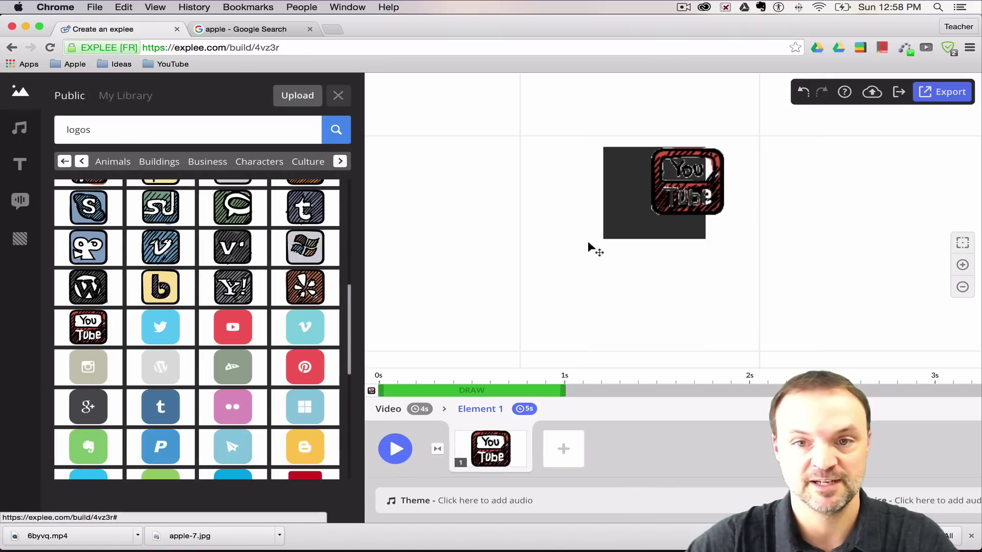
pyautogui.click(338, 98)
pyautogui.moveTo(476, 223); pyautogui.dragTo(485, 199)
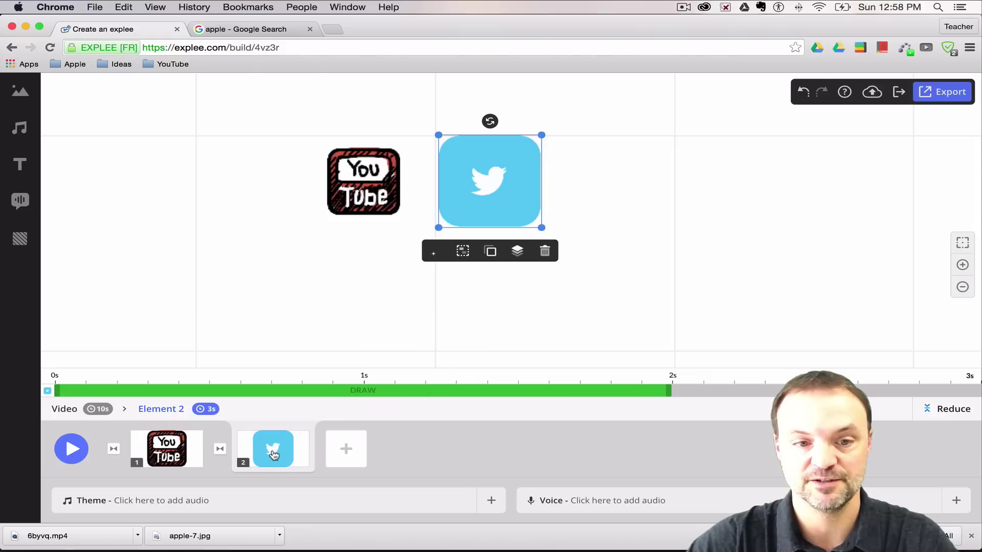
pyautogui.click(174, 444)
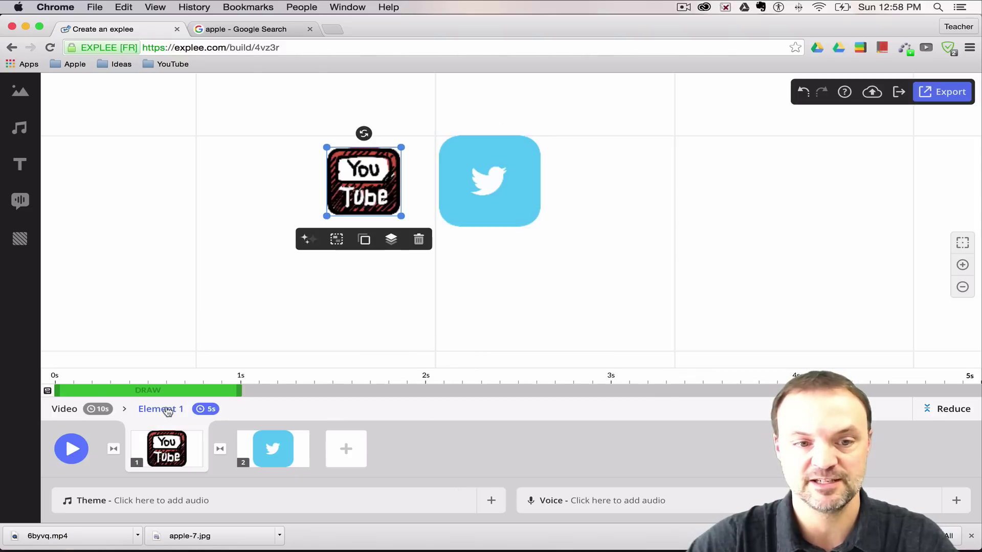
pyautogui.click(273, 450)
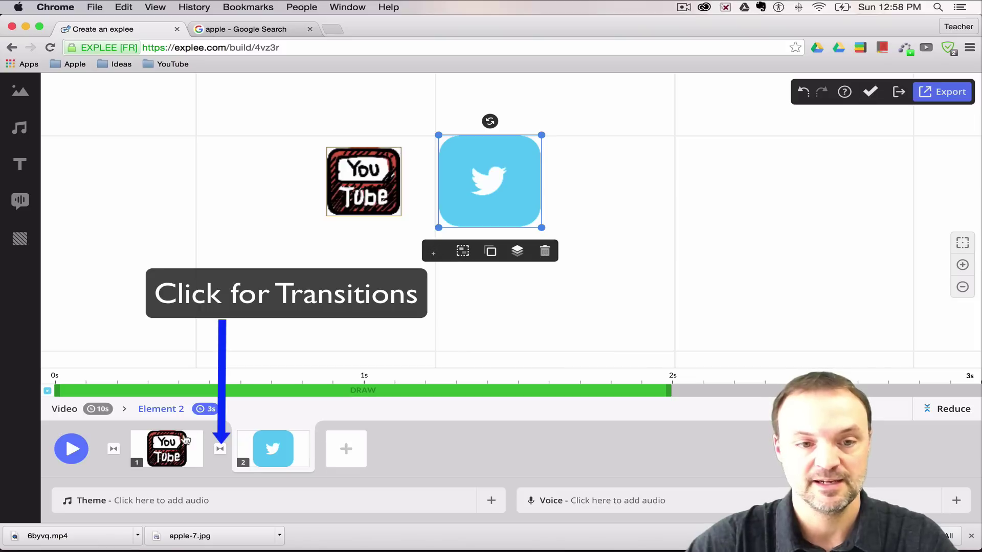
pyautogui.click(338, 307)
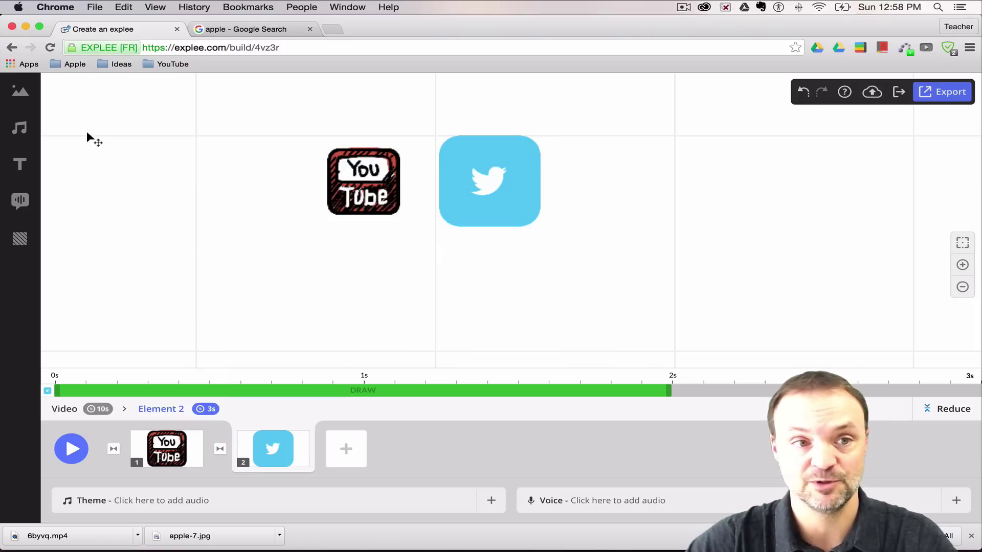
# Step: Upload Lord_Darth_Vader.jpg from Desktop/Explee into the picture library
pyautogui.click(18, 93)
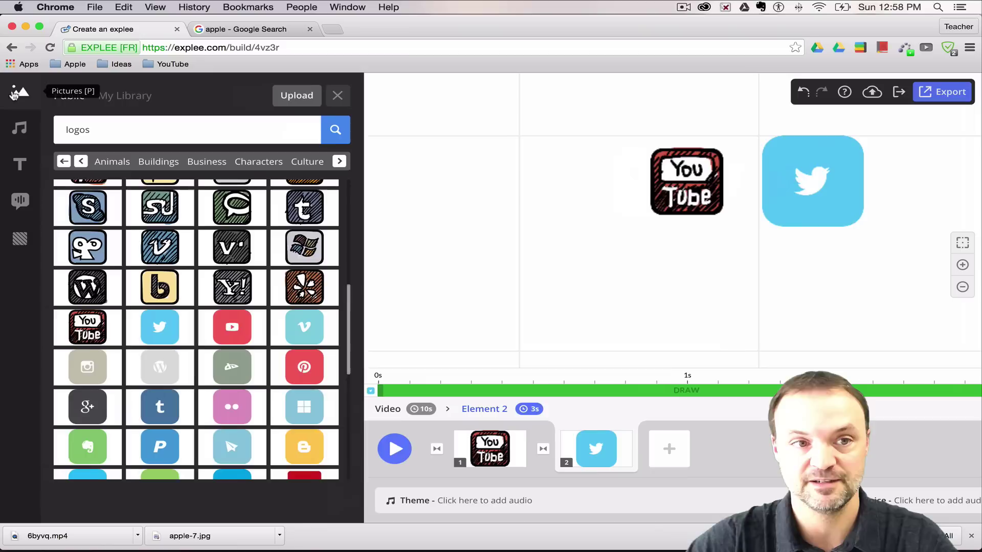
pyautogui.click(306, 98)
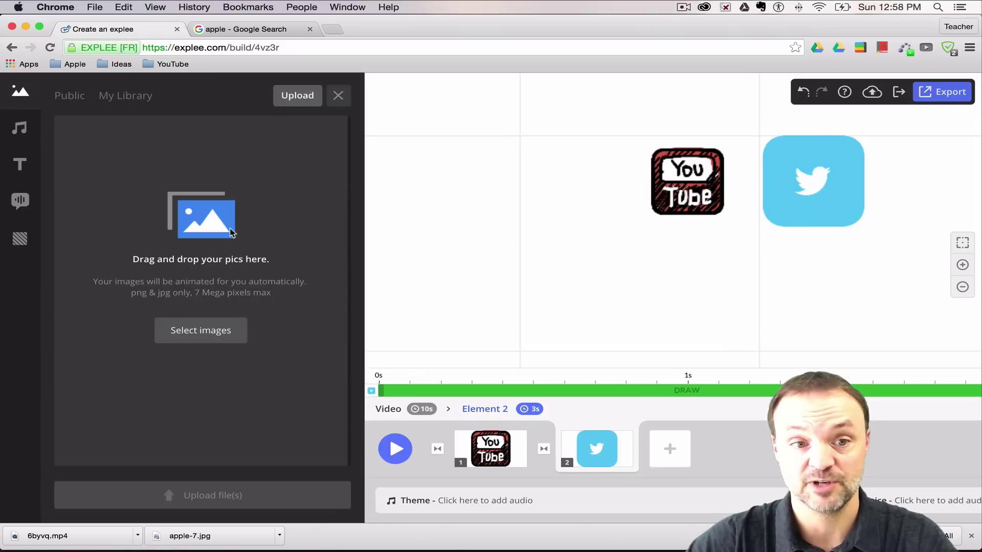
pyautogui.click(213, 330)
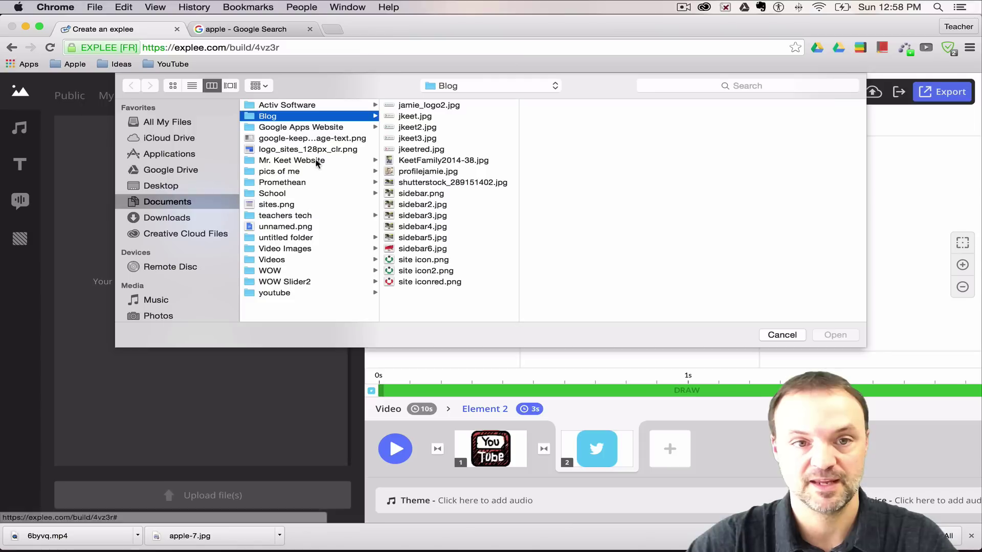
pyautogui.click(171, 186)
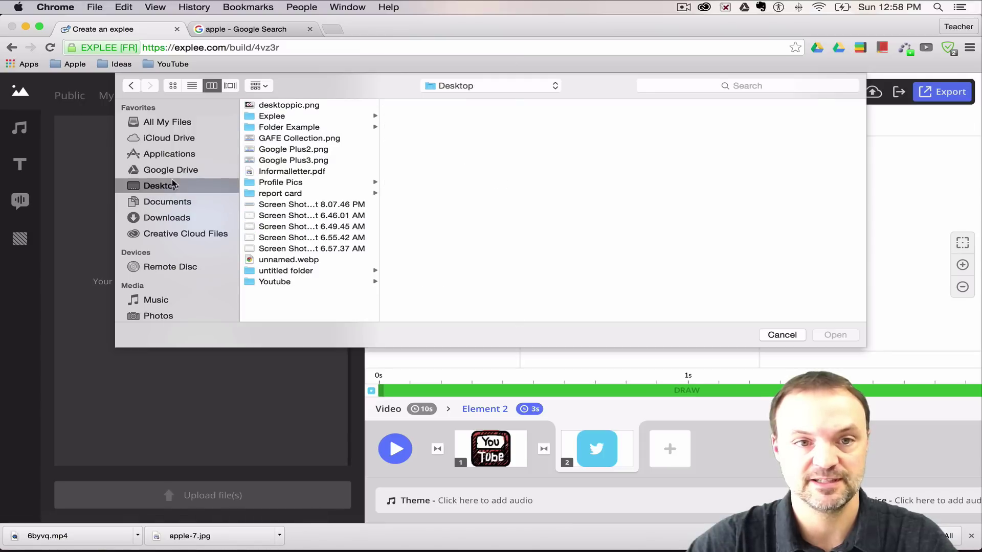
pyautogui.click(272, 117)
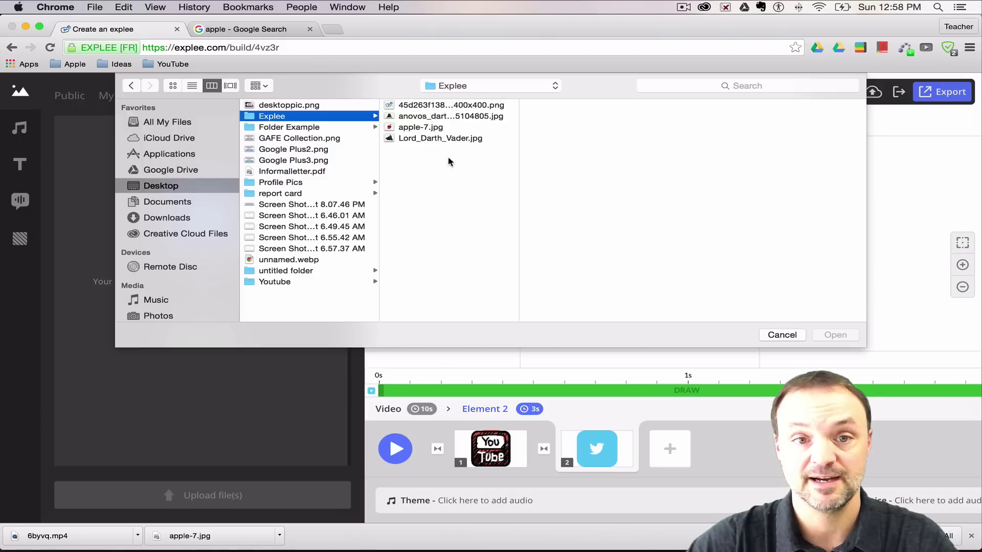
pyautogui.click(440, 140)
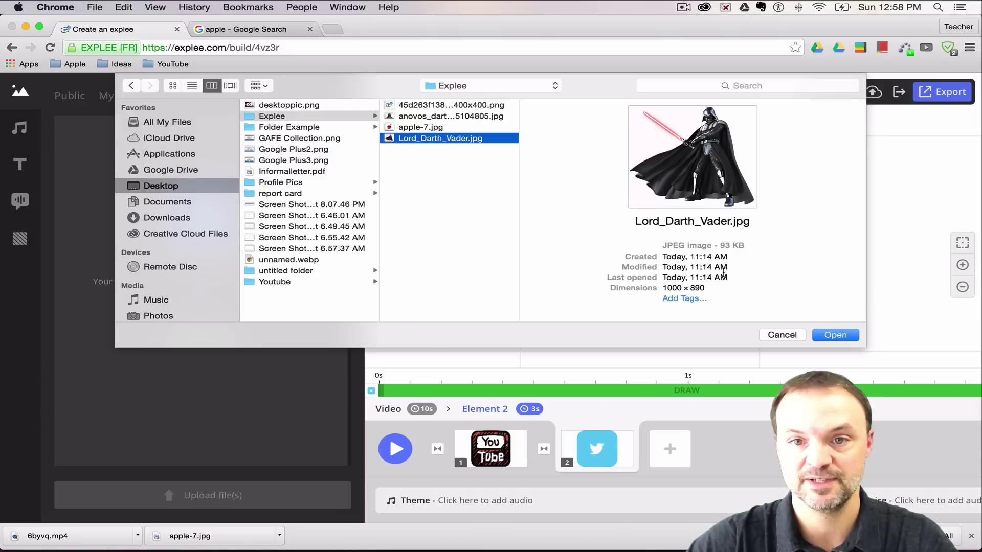
pyautogui.click(831, 337)
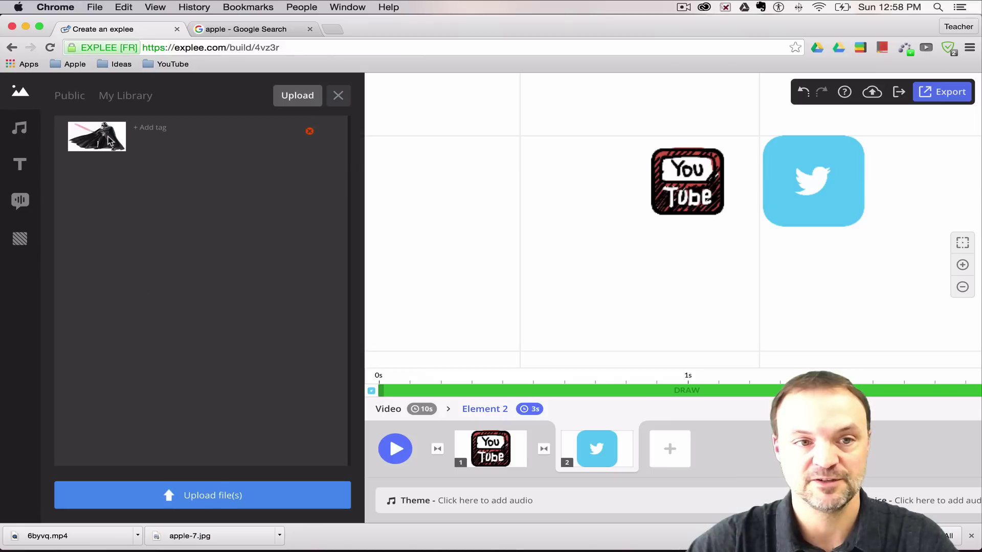
pyautogui.click(260, 494)
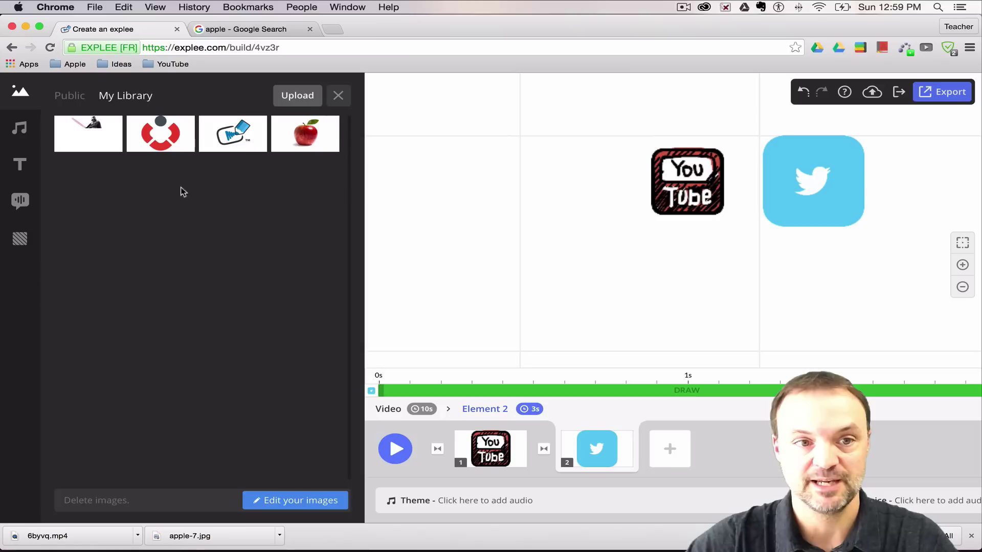
# Step: Place the Darth Vader picture on the canvas, left of the YouTube logo
pyautogui.click(85, 144)
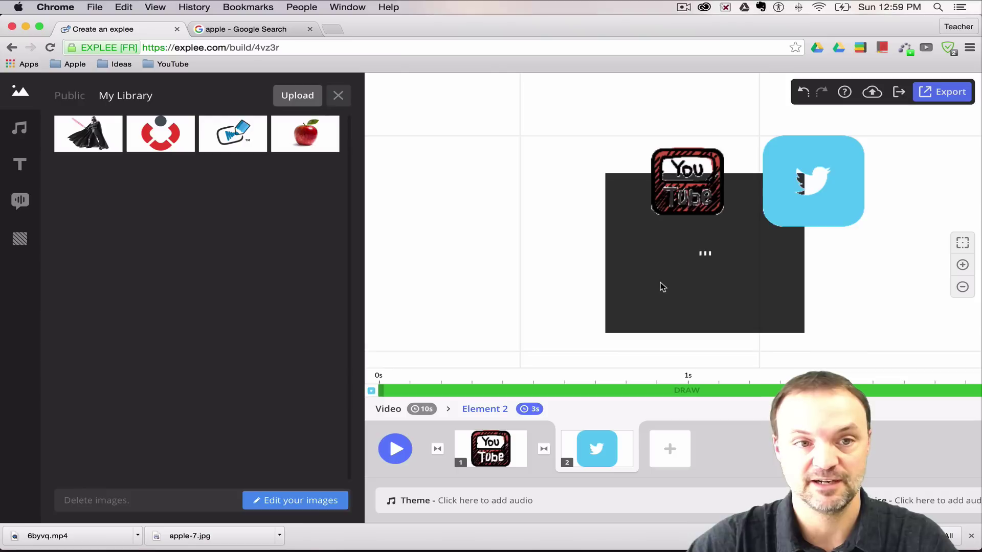
pyautogui.moveTo(655, 282); pyautogui.dragTo(495, 245)
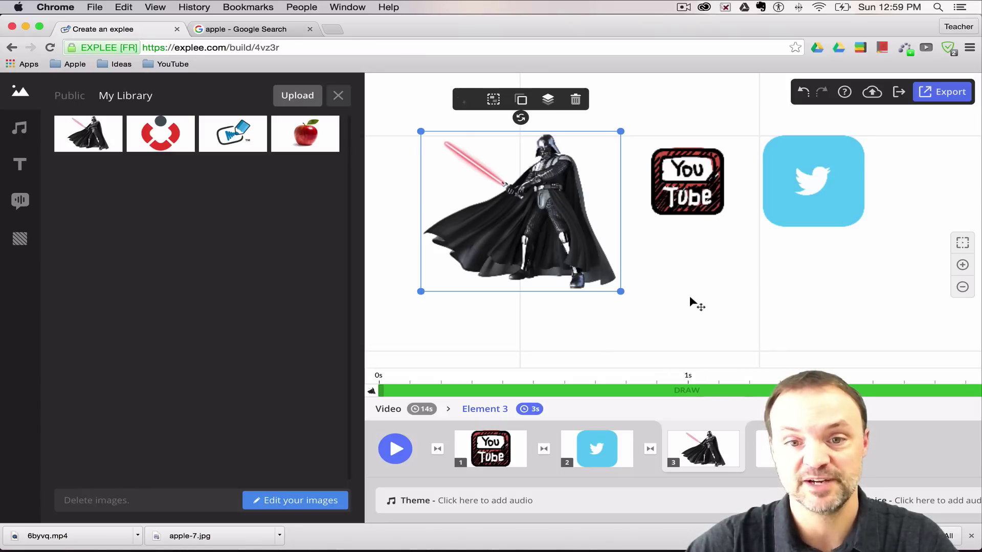
pyautogui.click(673, 288)
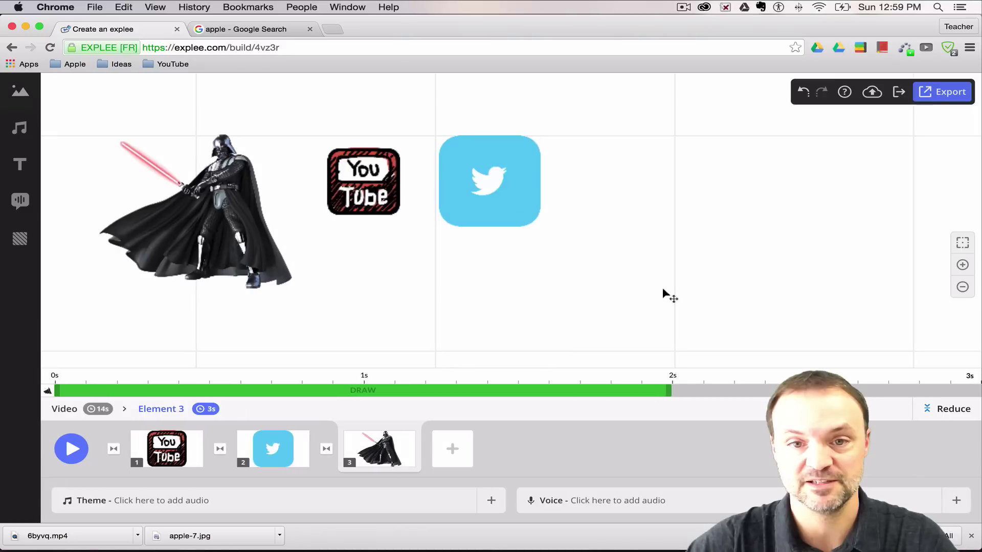
pyautogui.click(71, 449)
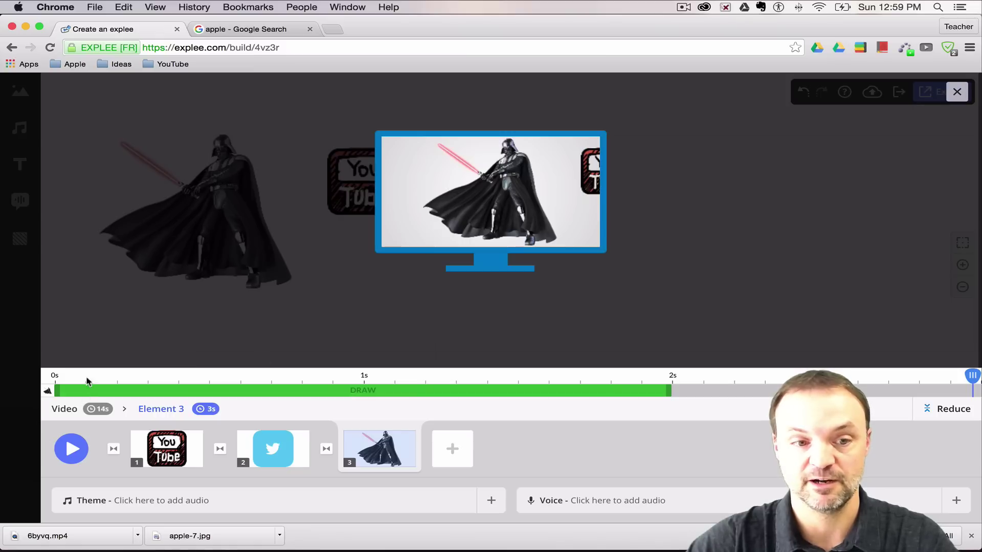
pyautogui.click(665, 228)
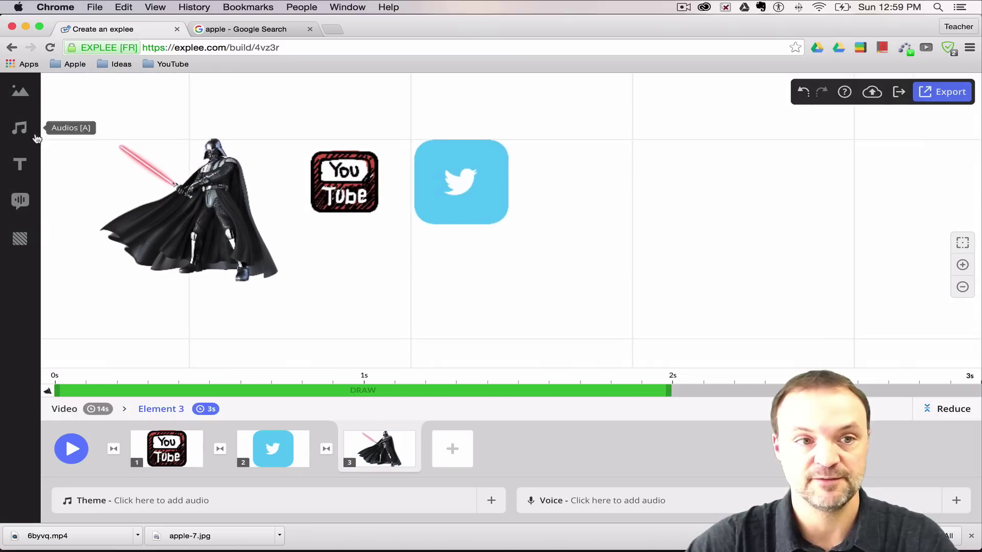
# Step: Delete the pen and red ring thumbnails from My Library
pyautogui.click(19, 91)
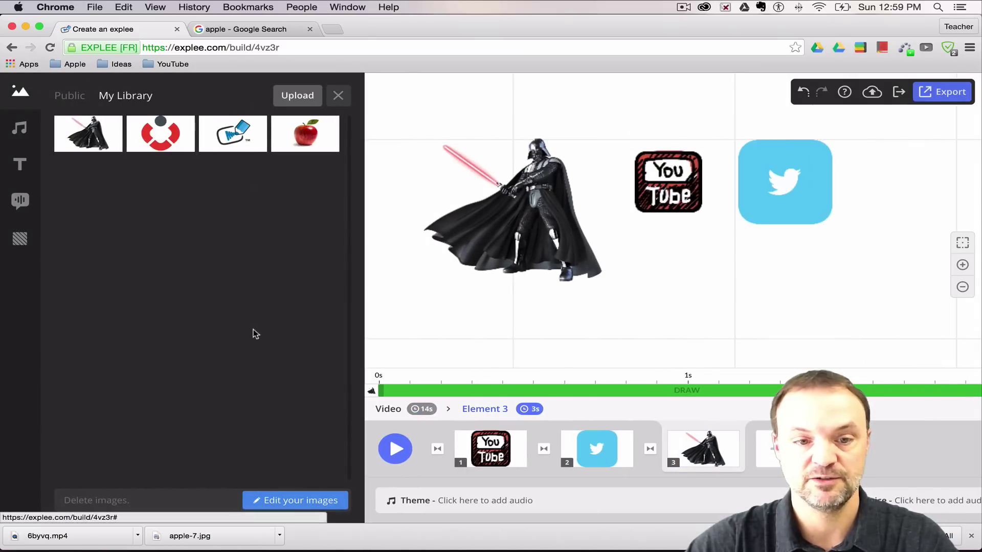
pyautogui.click(291, 503)
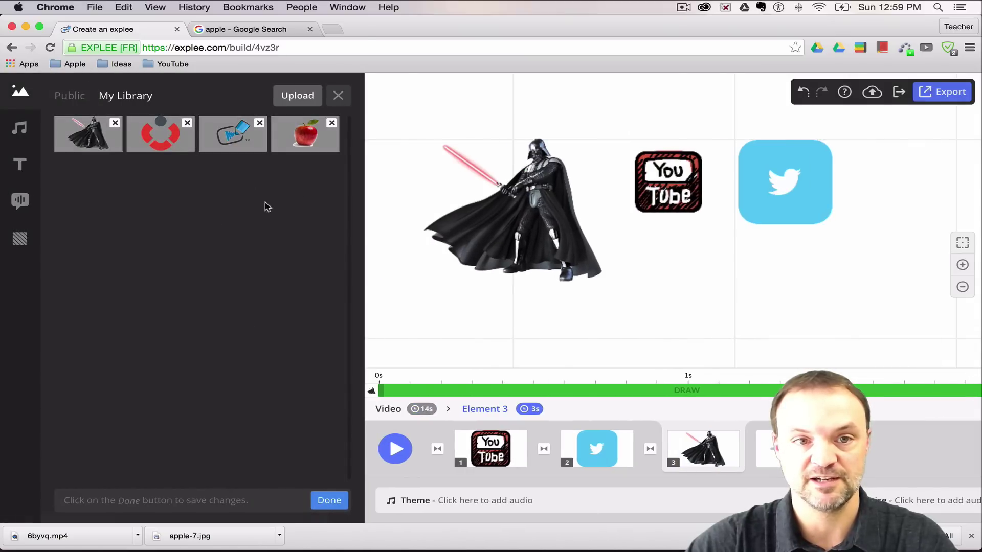
pyautogui.click(260, 123)
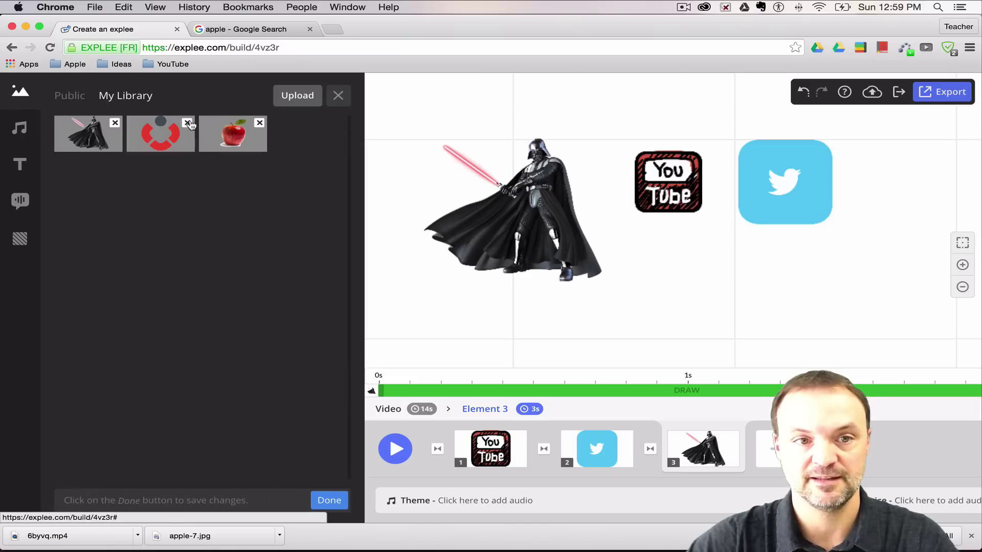
pyautogui.click(188, 123)
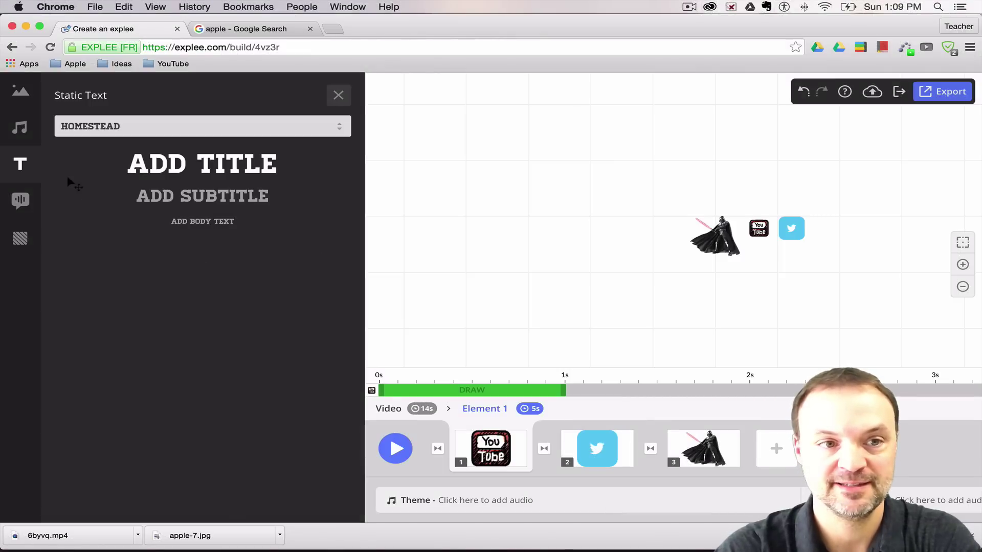
# Step: Add a Homestead-font title element reading 'EXPLEE!'
pyautogui.click(137, 127)
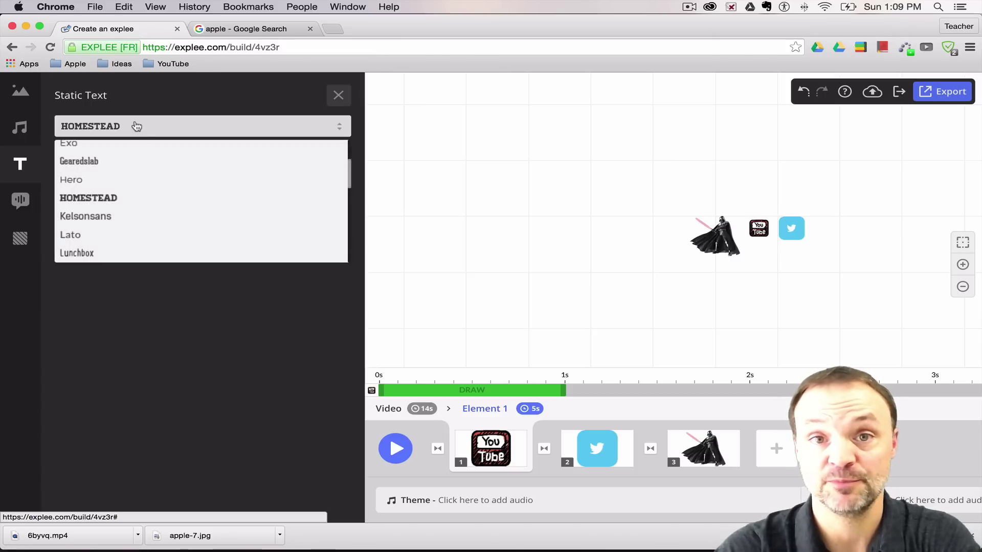
pyautogui.scroll(-3, 114, 175)
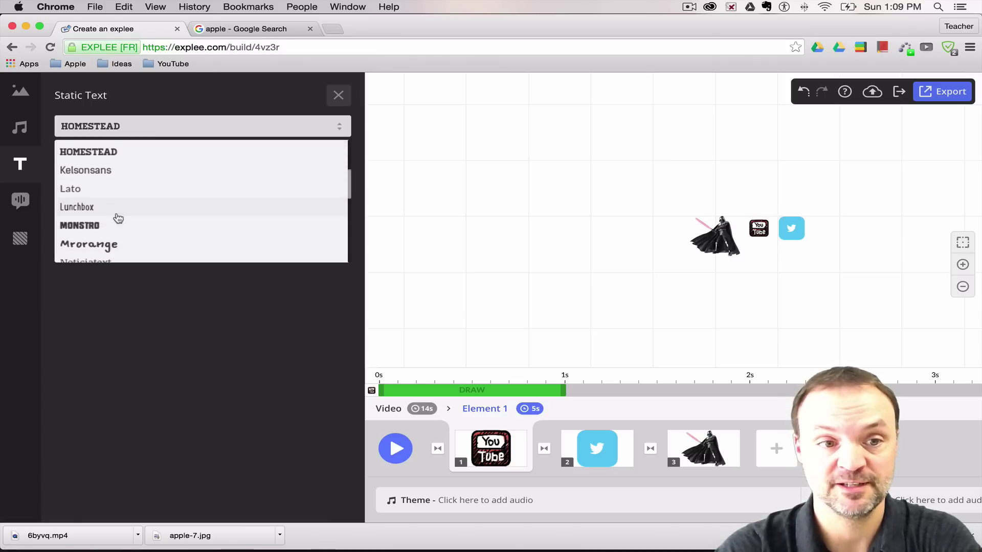
pyautogui.scroll(-1, 118, 219)
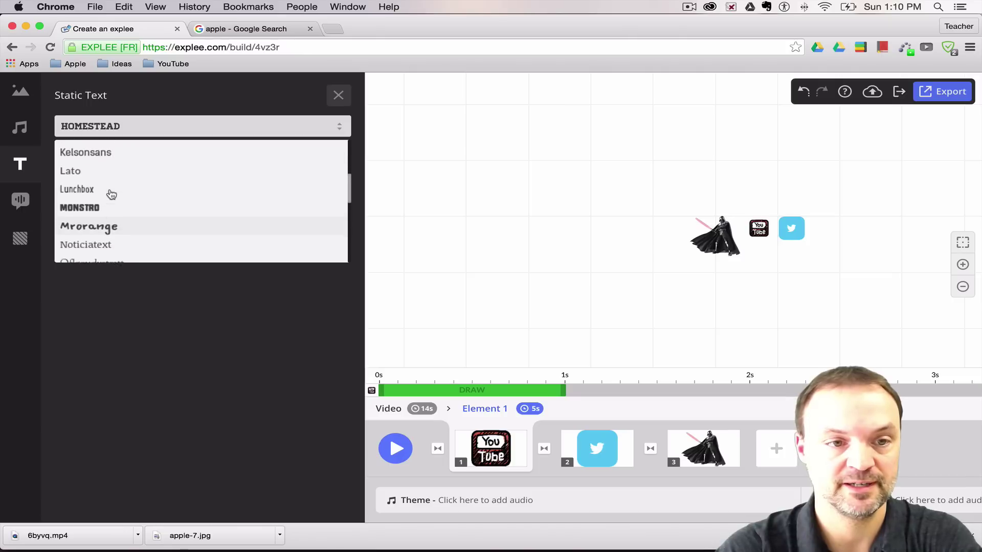
pyautogui.scroll(1, 111, 193)
pyautogui.click(110, 156)
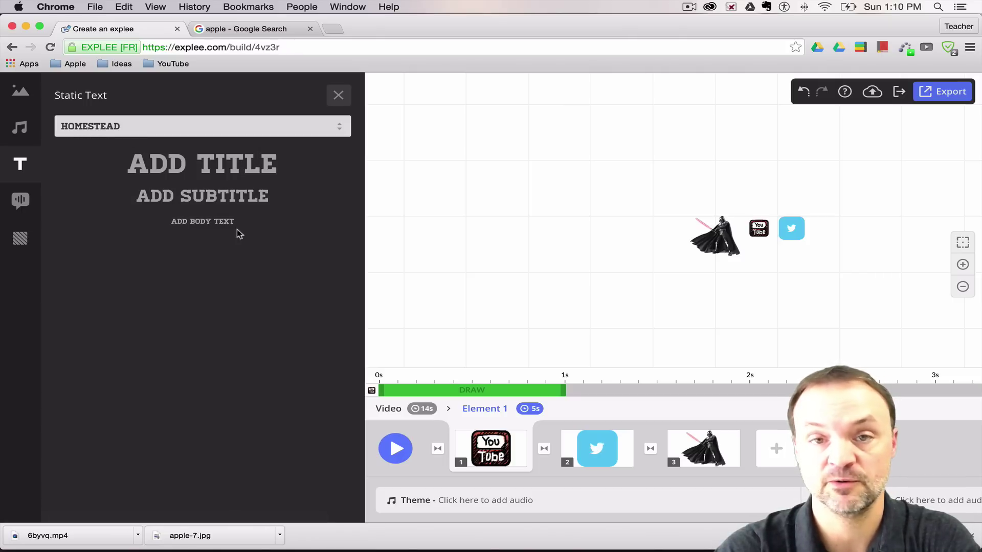
pyautogui.click(236, 166)
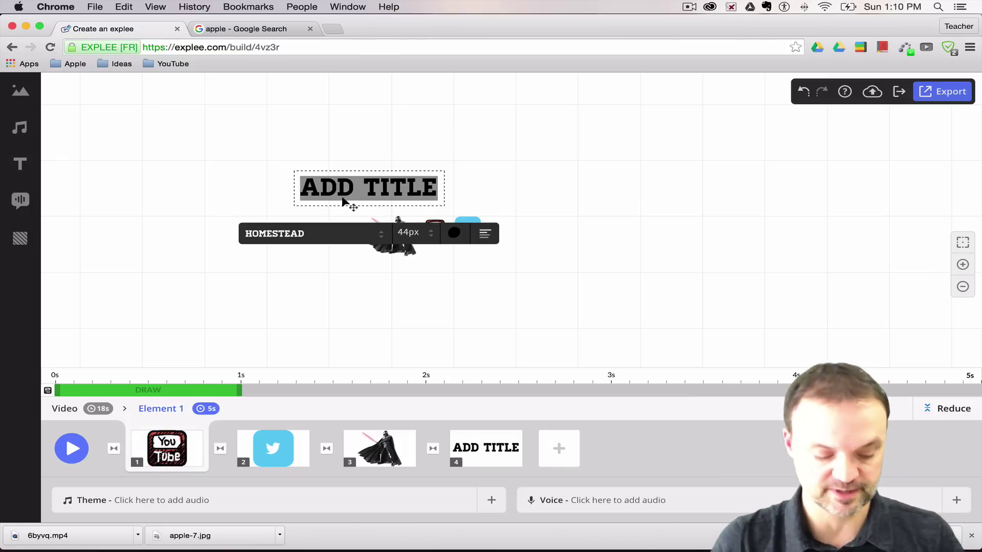
pyautogui.write('EXPLEE')
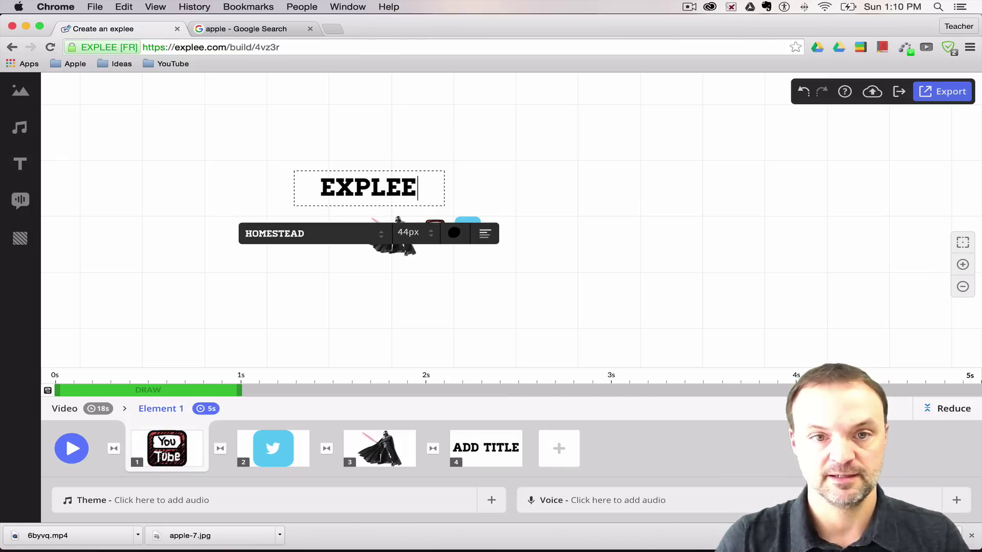
pyautogui.write('!')
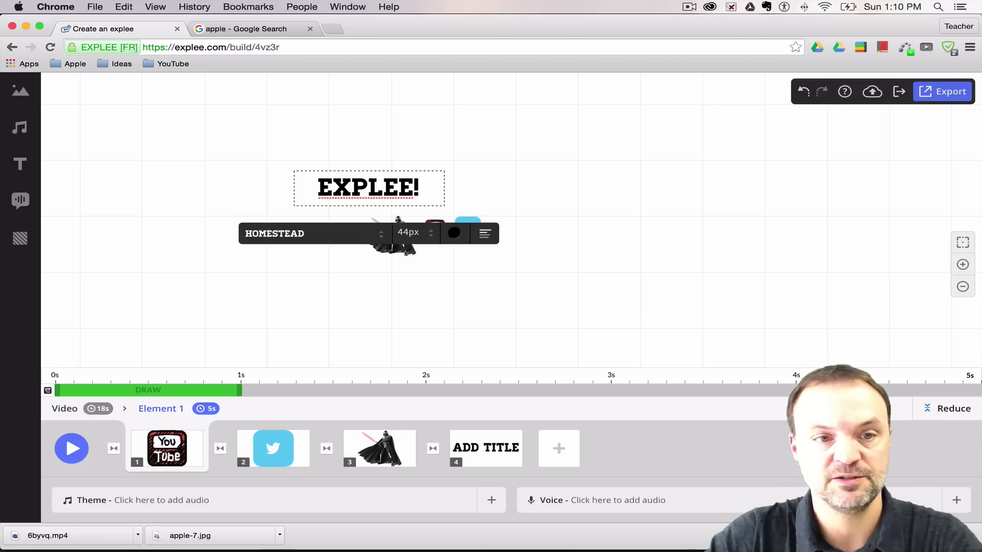
# Step: Drag the EXPLEE! title below the three images and preview the hand-drawn result
pyautogui.click(121, 222)
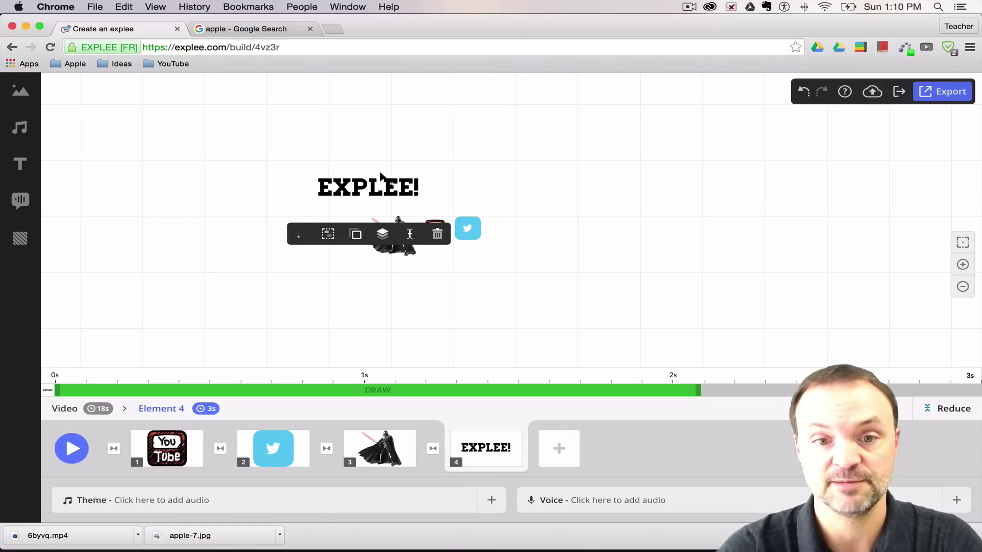
pyautogui.moveTo(398, 184); pyautogui.dragTo(423, 286)
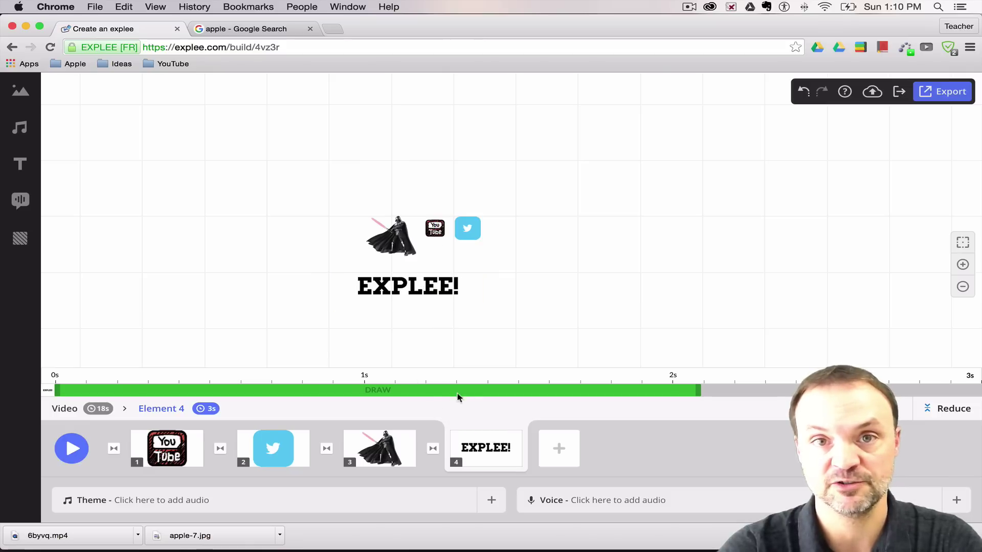
pyautogui.click(456, 444)
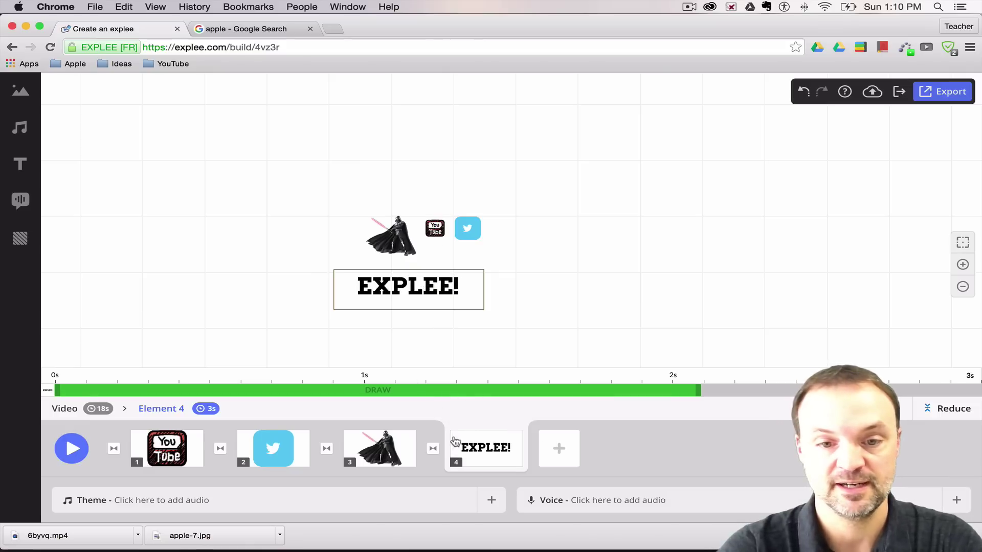
pyautogui.click(352, 337)
pyautogui.click(71, 448)
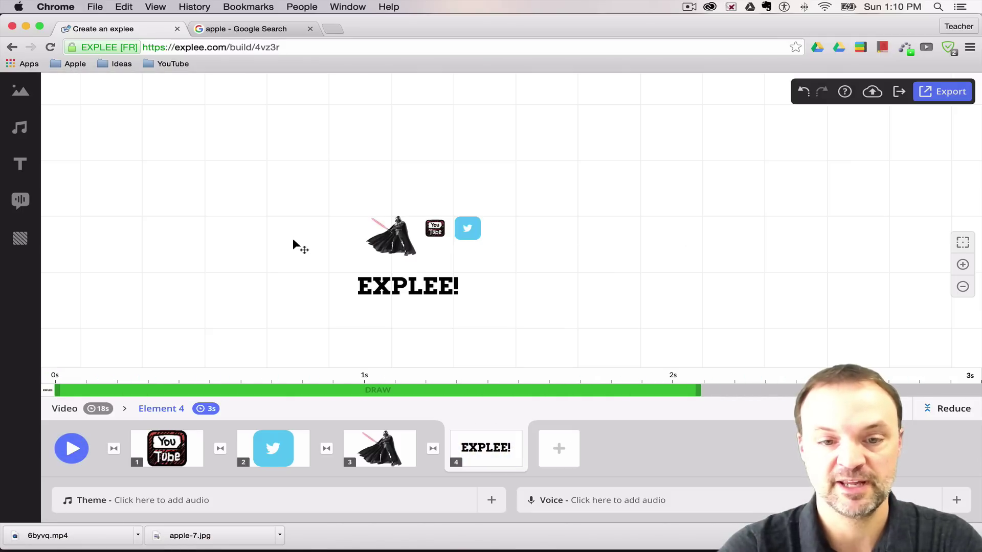
pyautogui.scroll(-2, 292, 239)
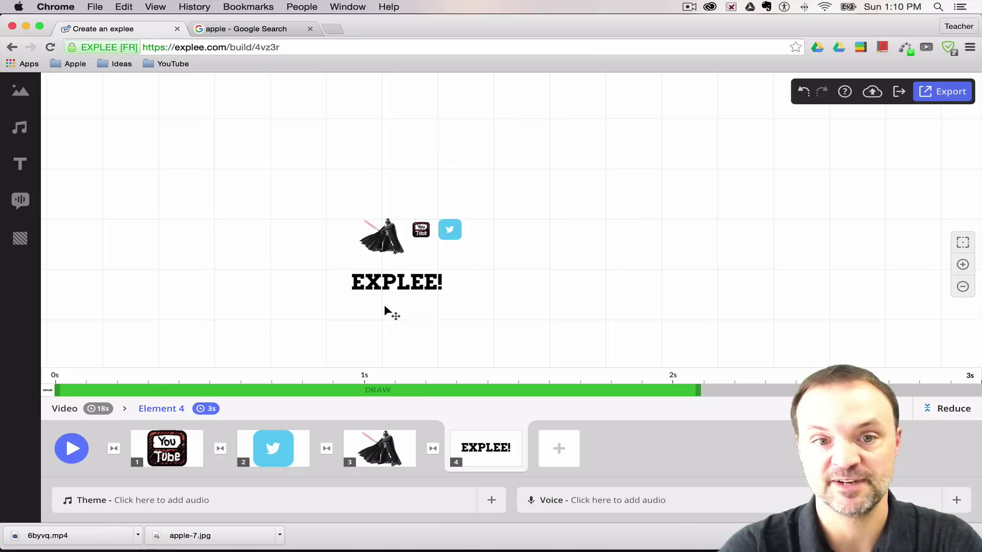
# Step: Change the EXPLEE! title's build-in effect from Draw to Fade
pyautogui.click(407, 285)
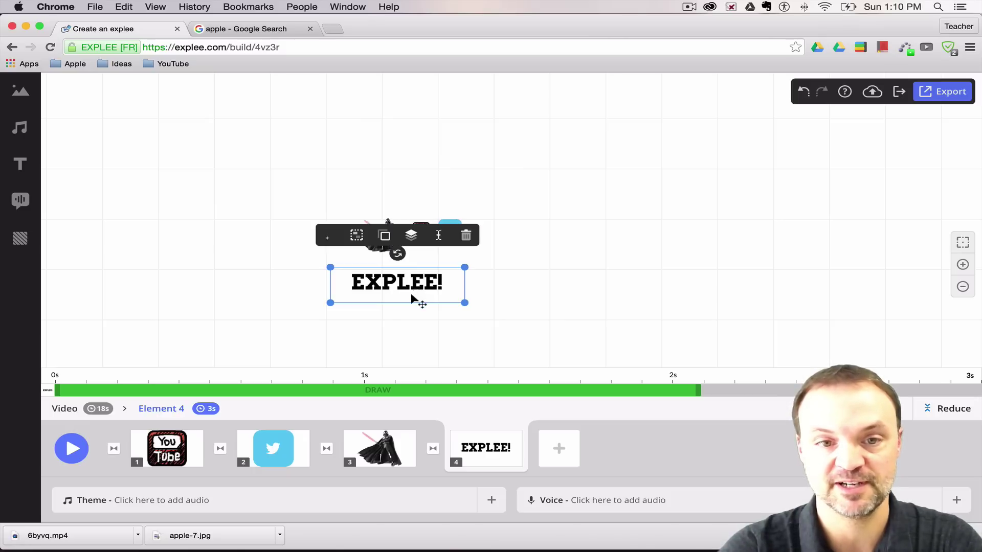
pyautogui.click(340, 241)
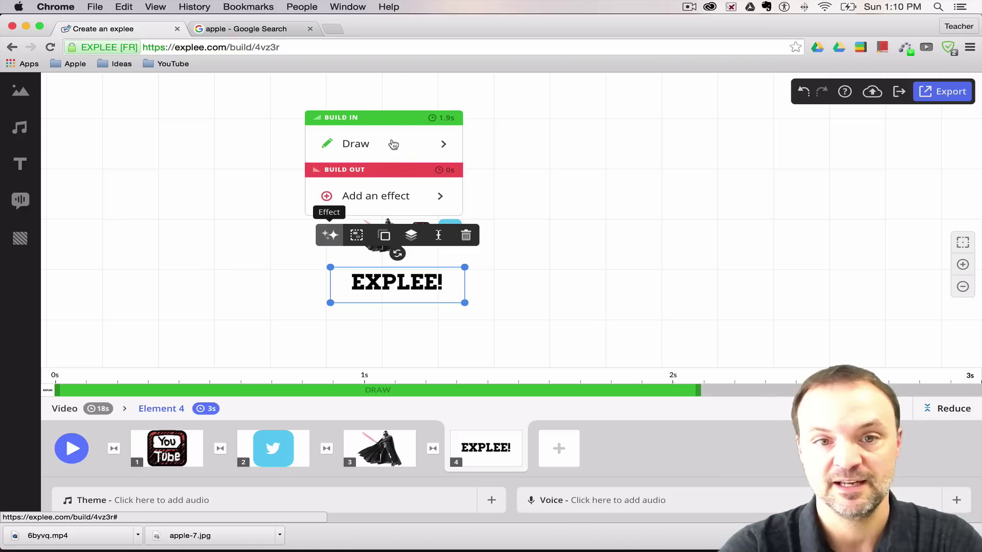
pyautogui.click(379, 144)
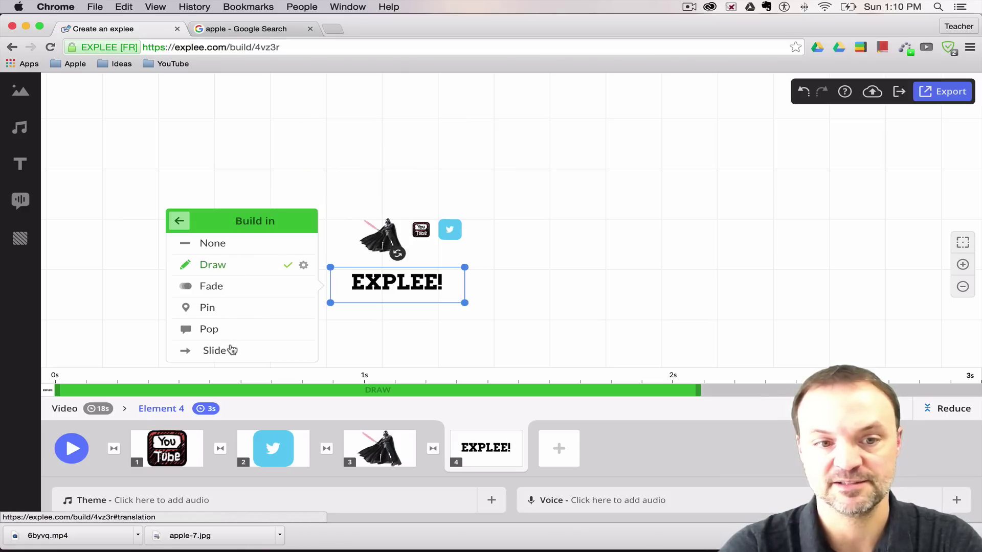
pyautogui.click(227, 295)
pyautogui.click(402, 317)
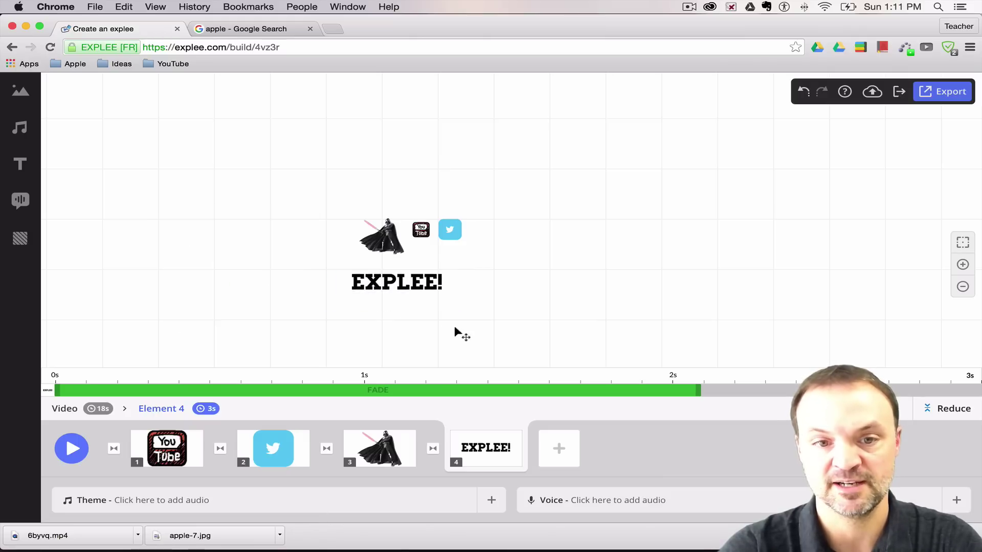
# Step: Preview the video to check that the EXPLEE! title fades in
pyautogui.click(463, 450)
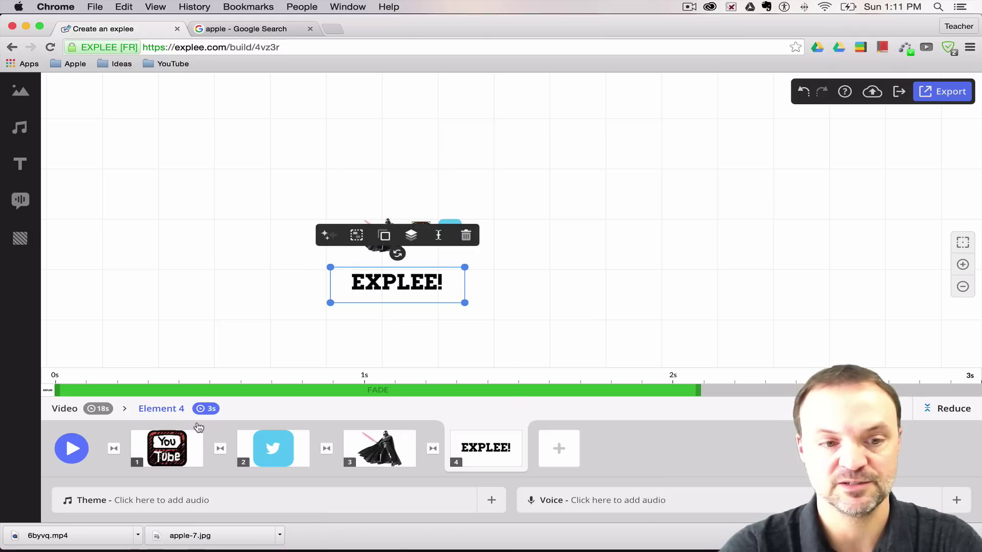
pyautogui.press('space')
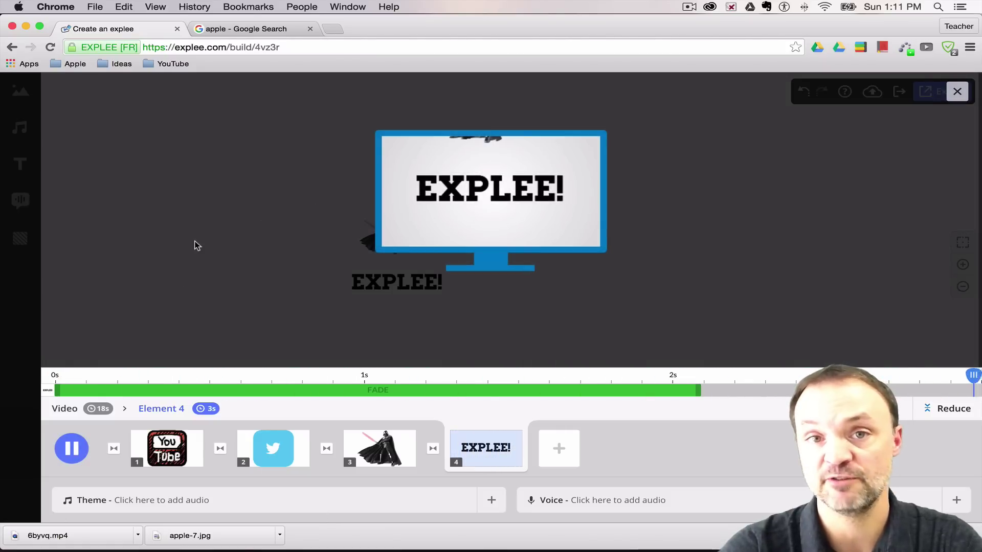
pyautogui.click(269, 204)
pyautogui.scroll(-2, 256, 248)
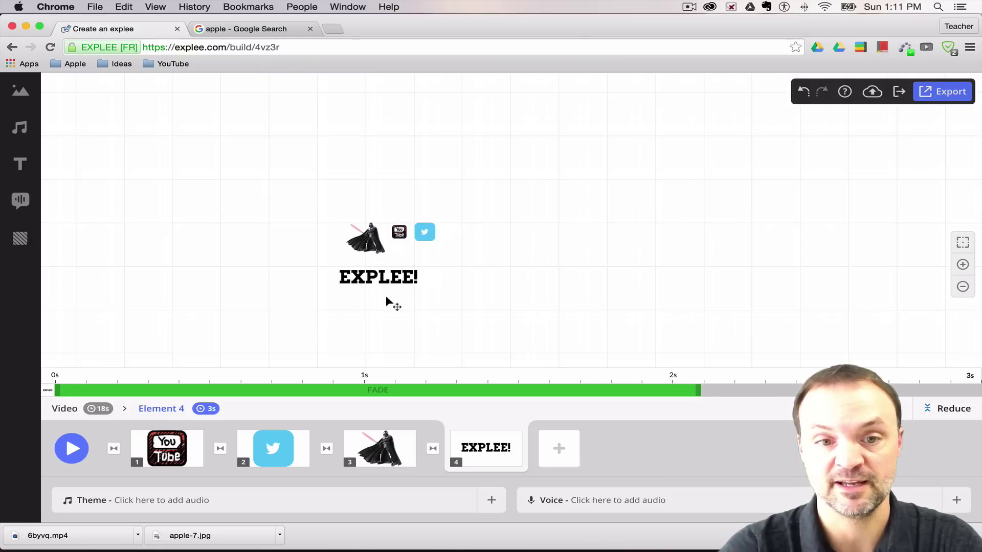
pyautogui.scroll(4, 317, 286)
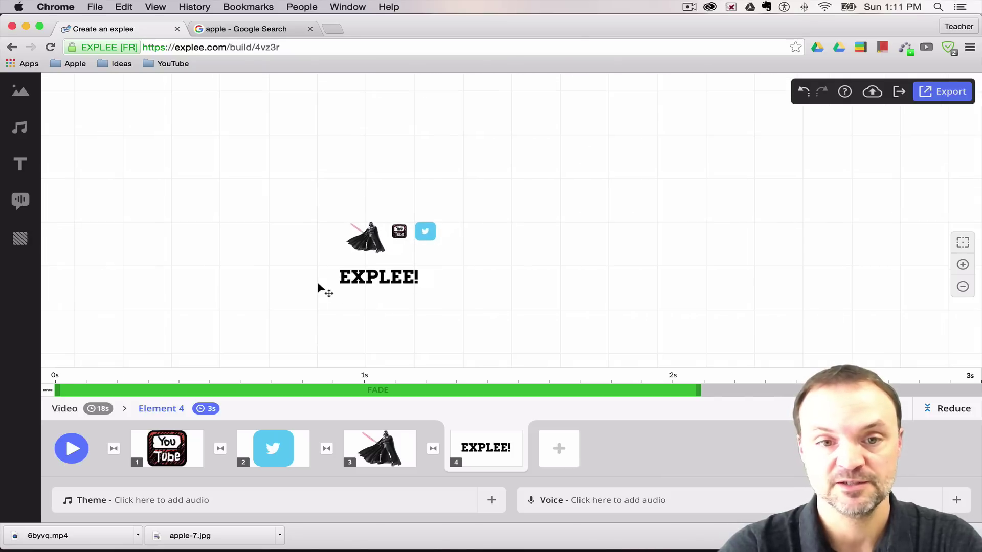
# Step: Add a new title reading 'DARTH VADER' in the HOMESTEAD font
pyautogui.click(352, 239)
pyautogui.scroll(3, 253, 230)
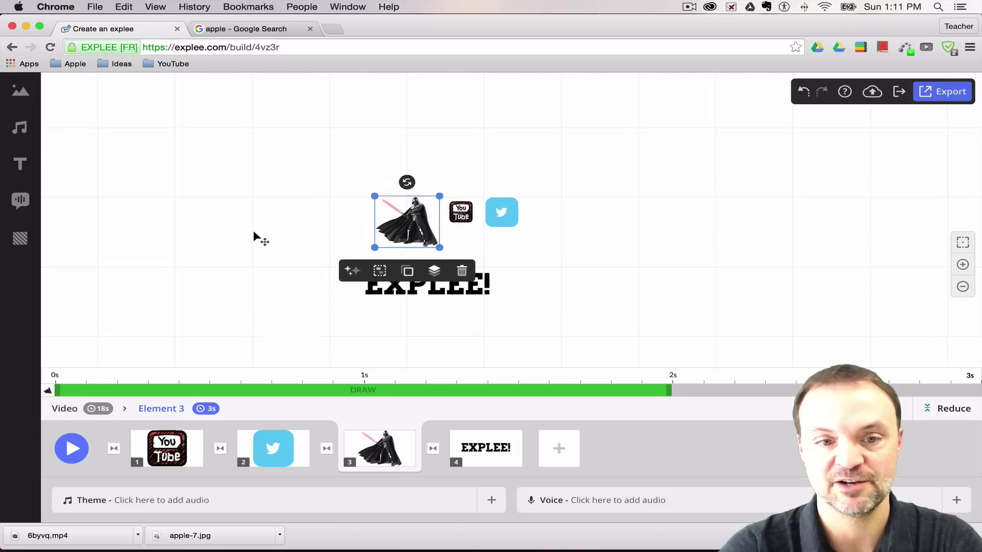
pyautogui.click(291, 228)
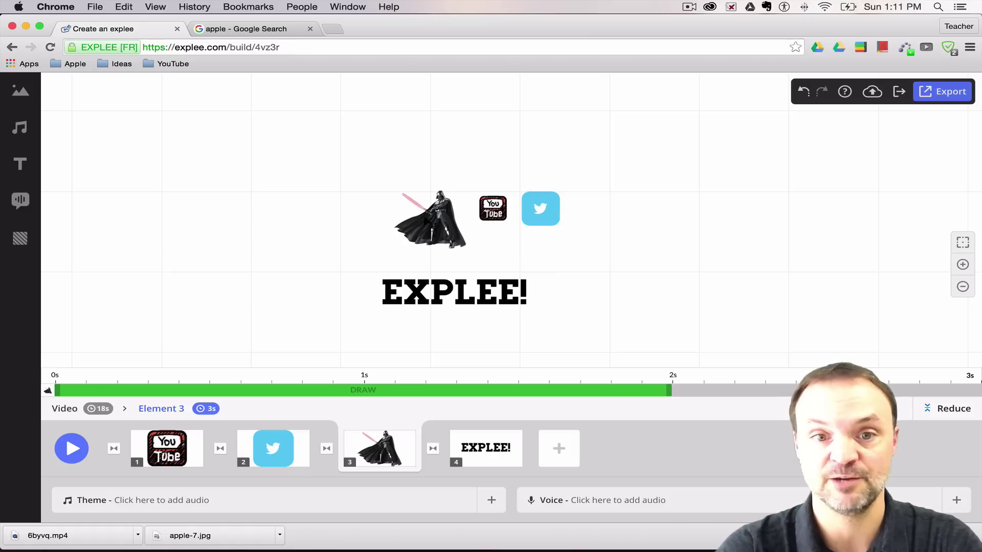
pyautogui.click(432, 218)
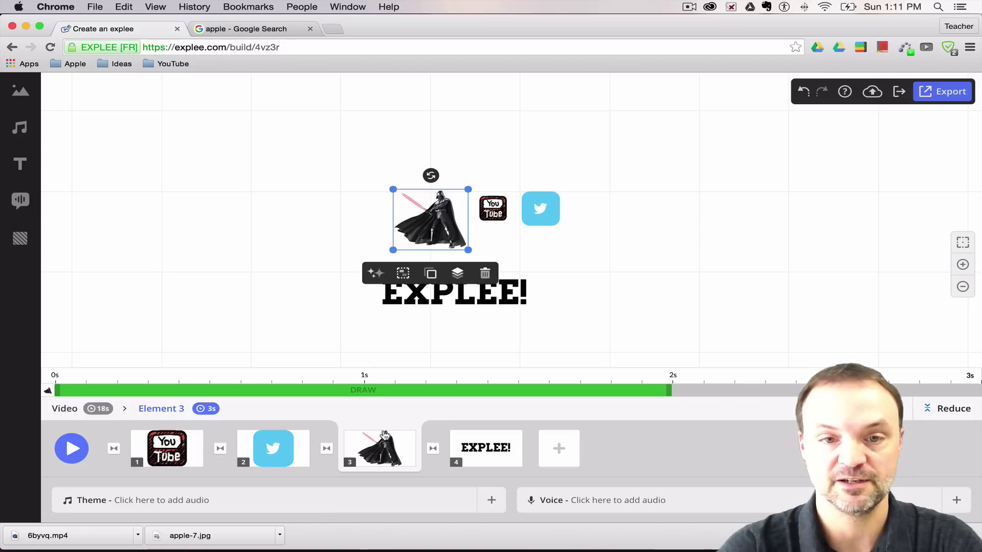
pyautogui.click(588, 238)
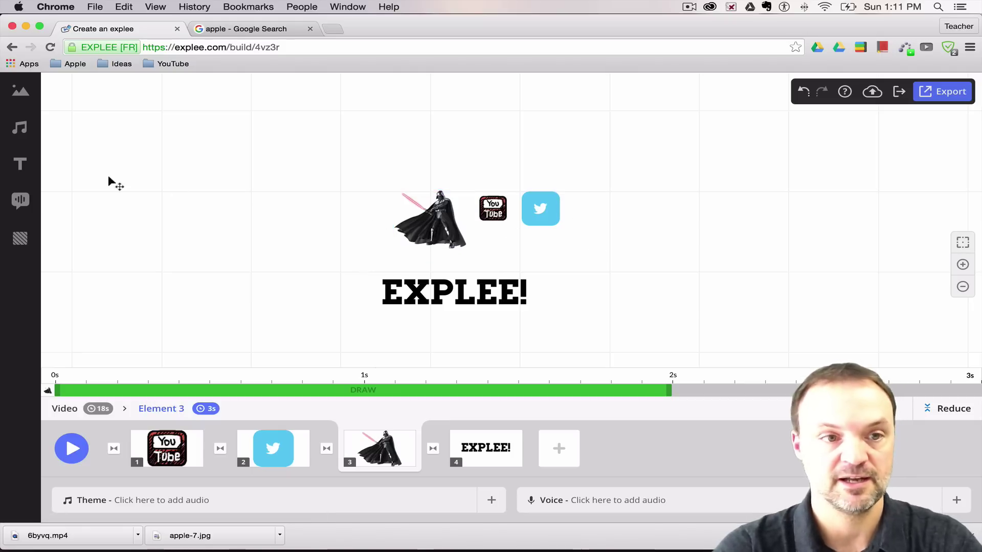
pyautogui.click(20, 163)
pyautogui.click(142, 127)
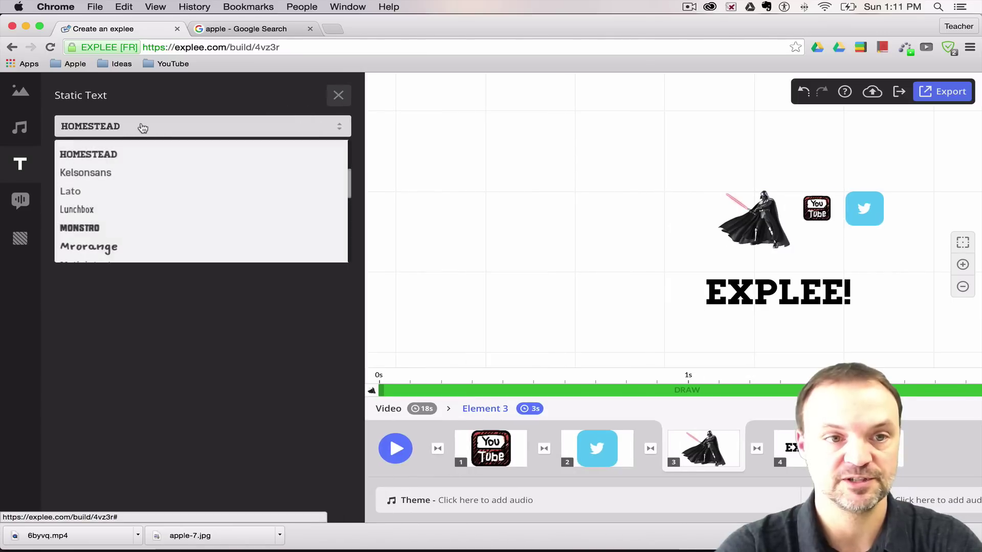
pyautogui.click(129, 154)
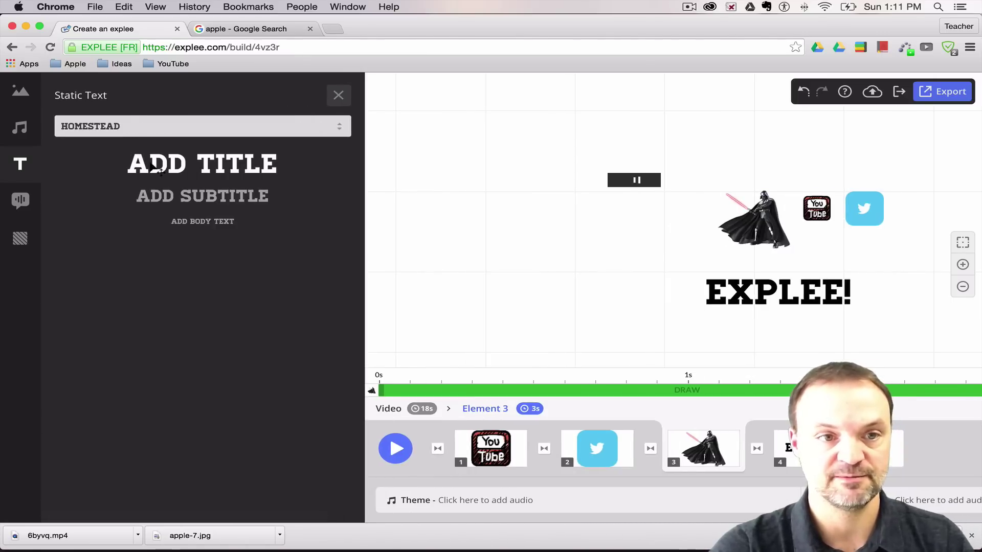
pyautogui.click(150, 166)
pyautogui.write('DAR')
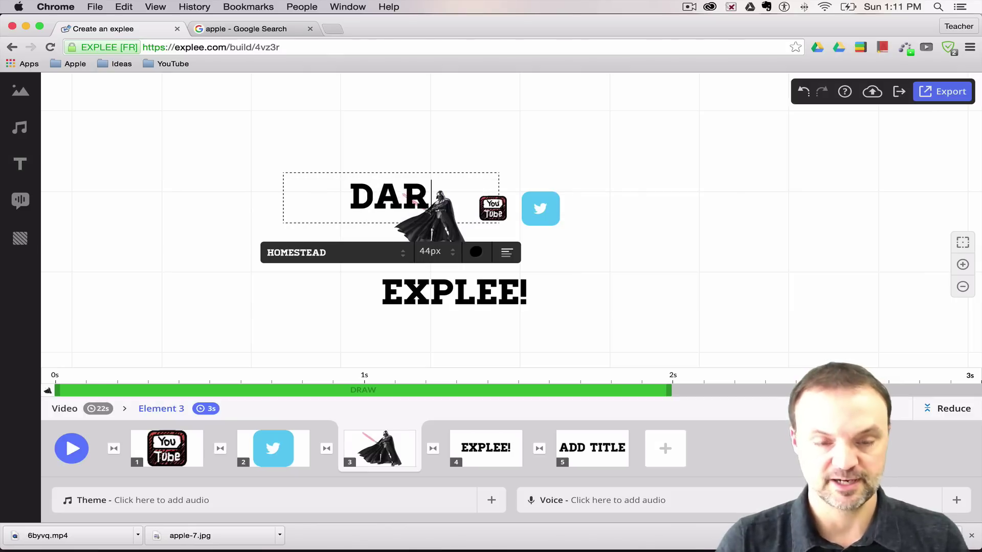
pyautogui.write('TH VADER')
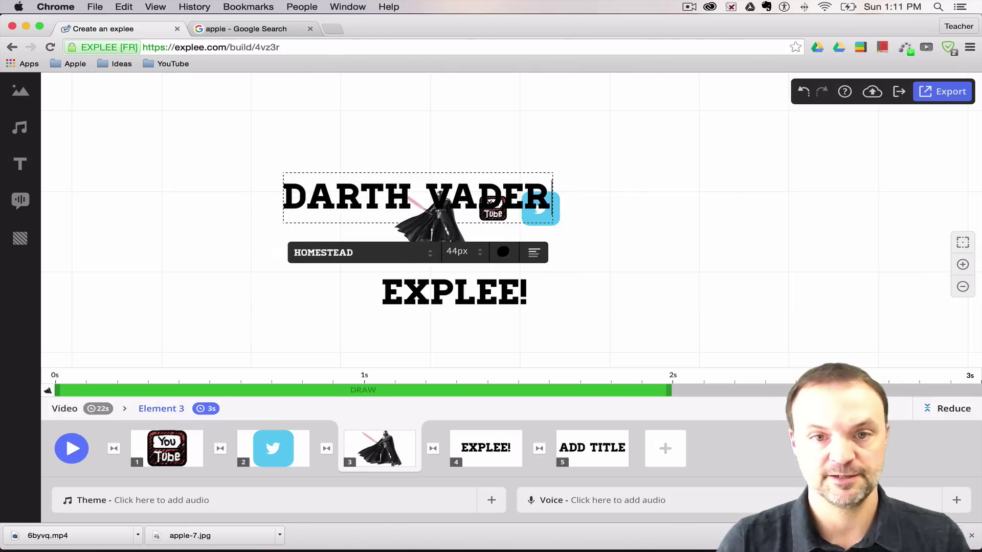
pyautogui.click(149, 161)
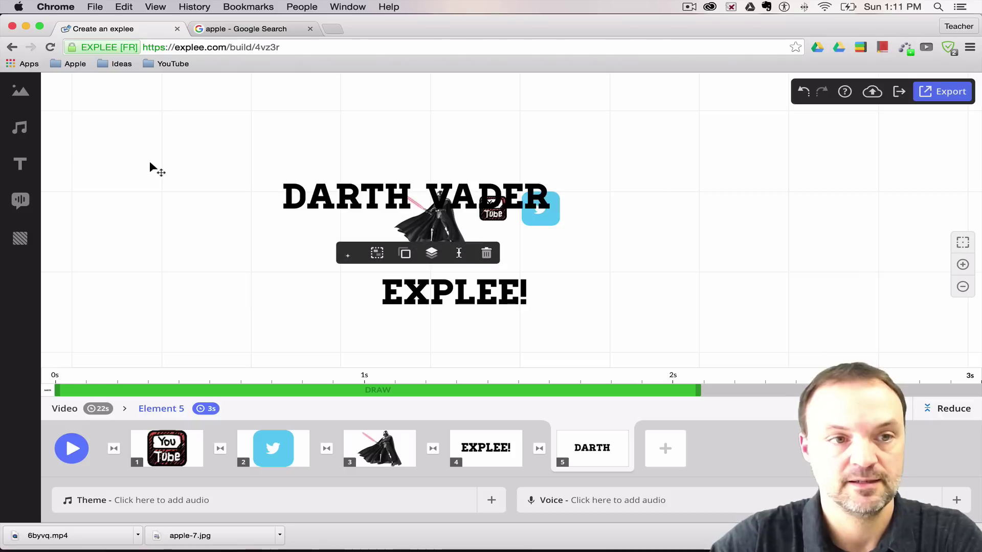
# Step: Move the DARTH VADER title to the right of the logo images
pyautogui.click(160, 195)
pyautogui.click(333, 197)
pyautogui.moveTo(333, 197); pyautogui.dragTo(691, 250)
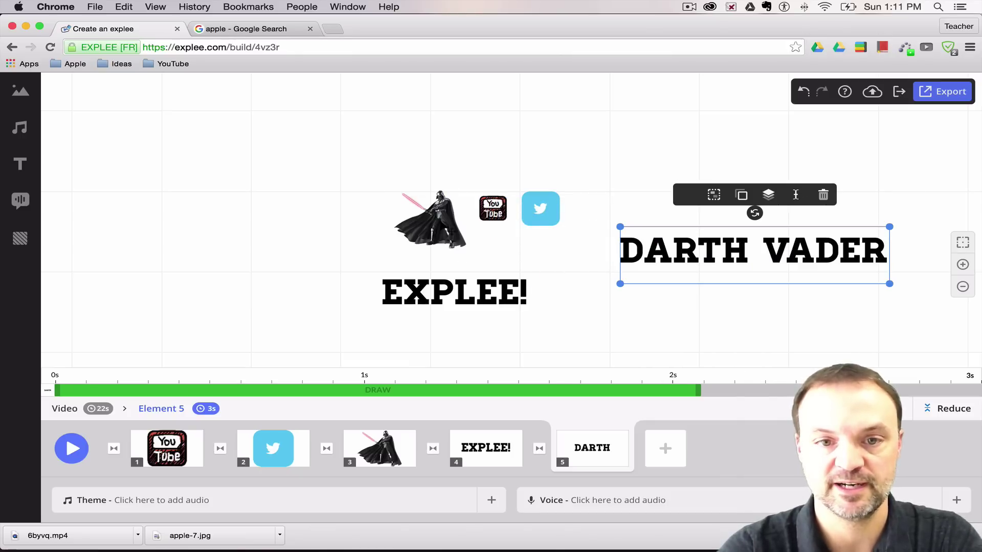
pyautogui.click(429, 220)
# Step: Place the Vader picture above the DARTH VADER title and group both into one element
pyautogui.moveTo(429, 220); pyautogui.dragTo(754, 197)
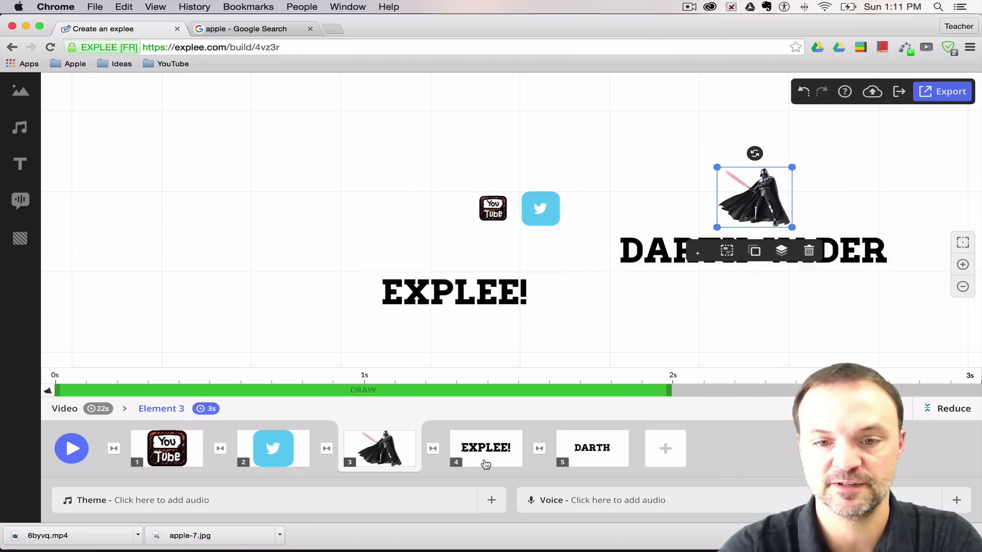
pyautogui.click(646, 342)
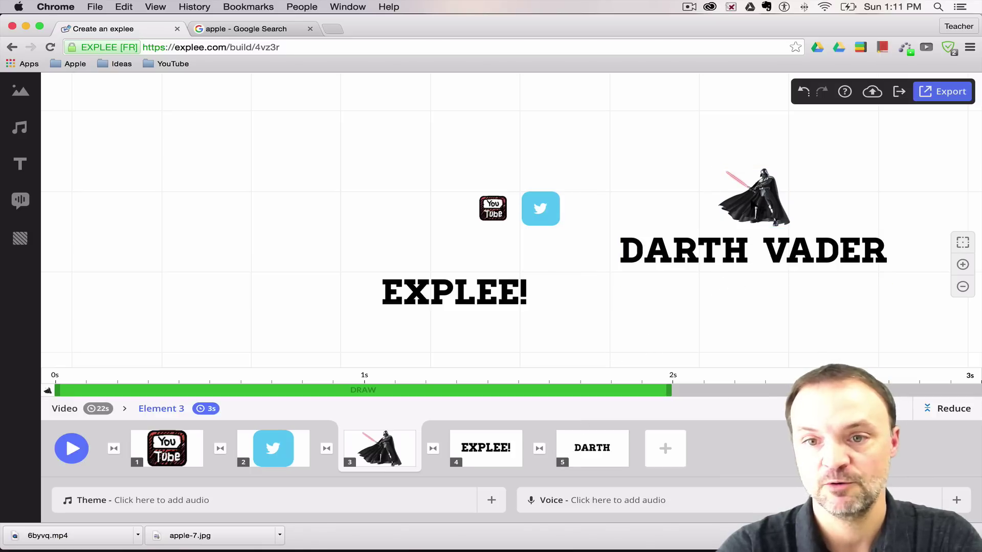
pyautogui.click(728, 211)
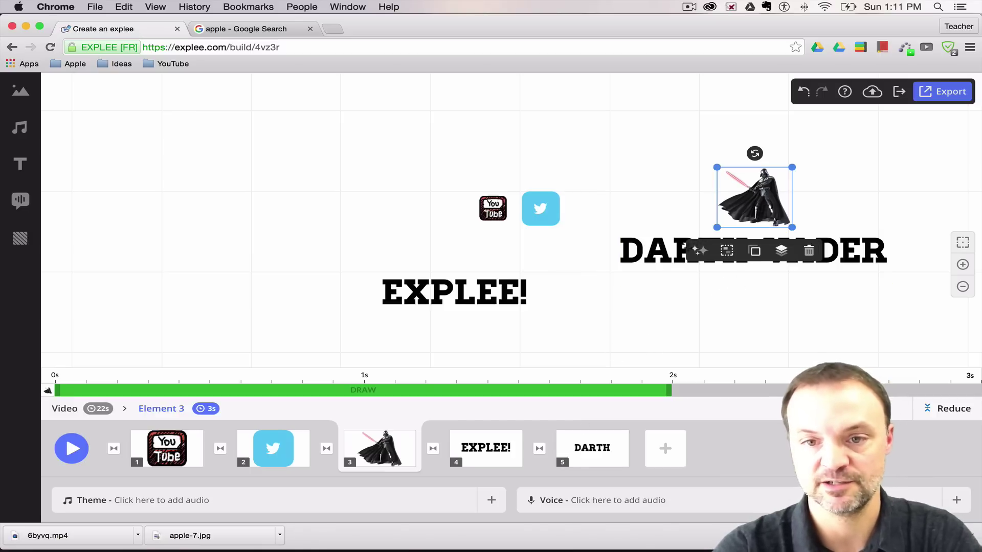
pyautogui.click(643, 250)
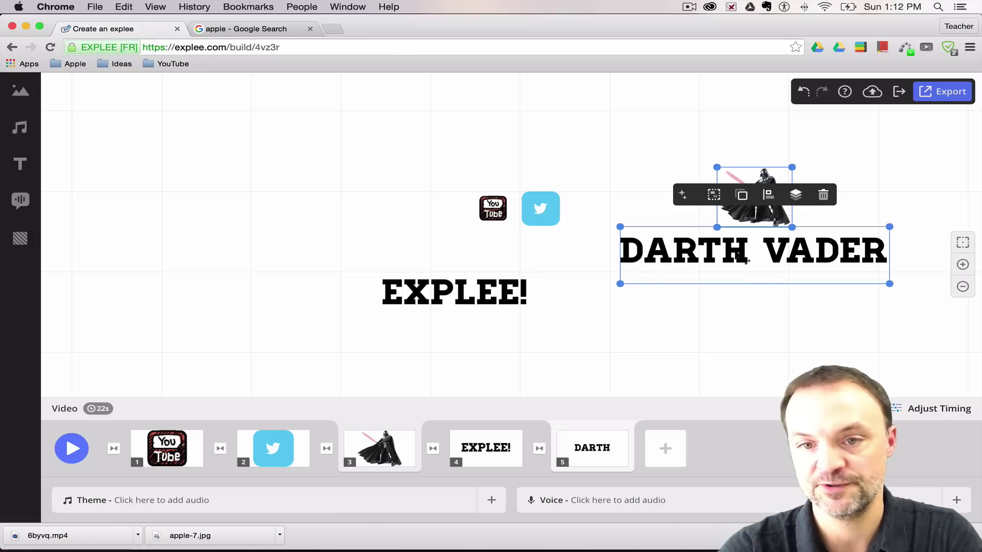
pyautogui.click(714, 196)
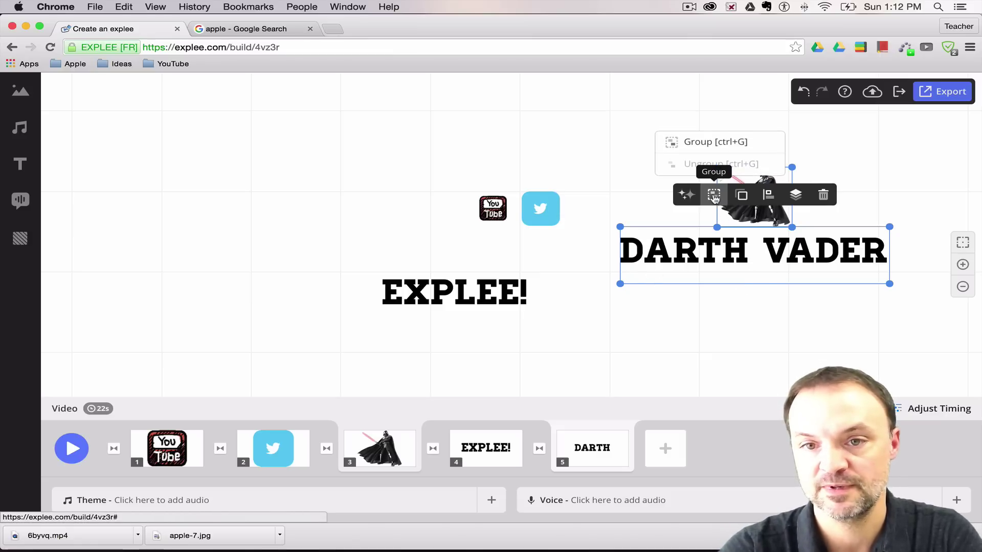
pyautogui.click(701, 142)
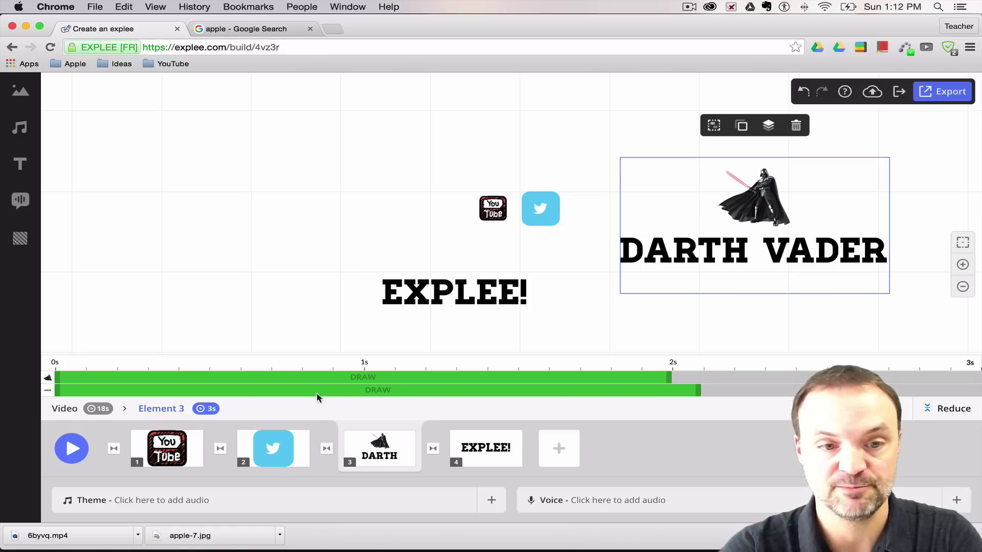
# Step: Delay the DARTH VADER title's drawing until the Vader picture finishes, previewing before and after
pyautogui.click(72, 449)
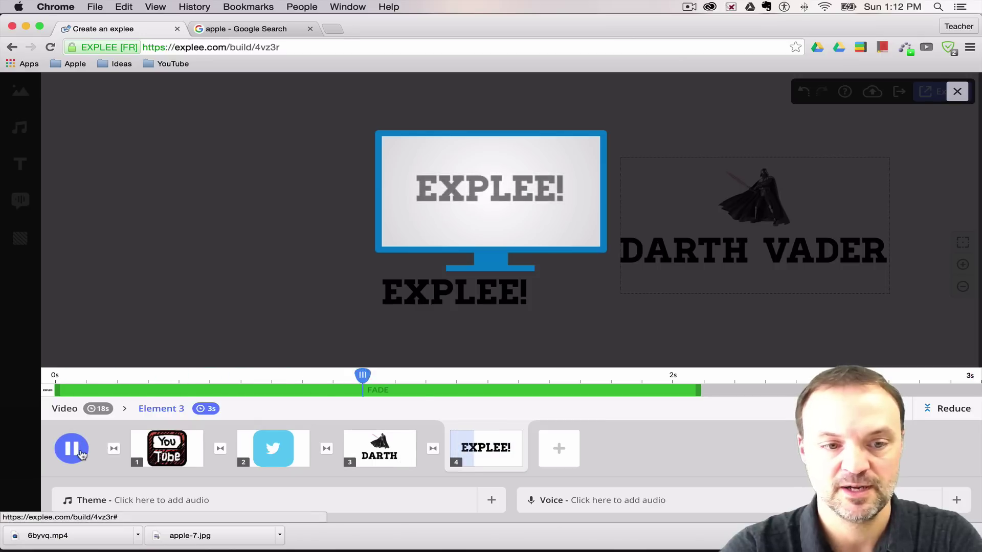
pyautogui.press('space')
pyautogui.click(397, 448)
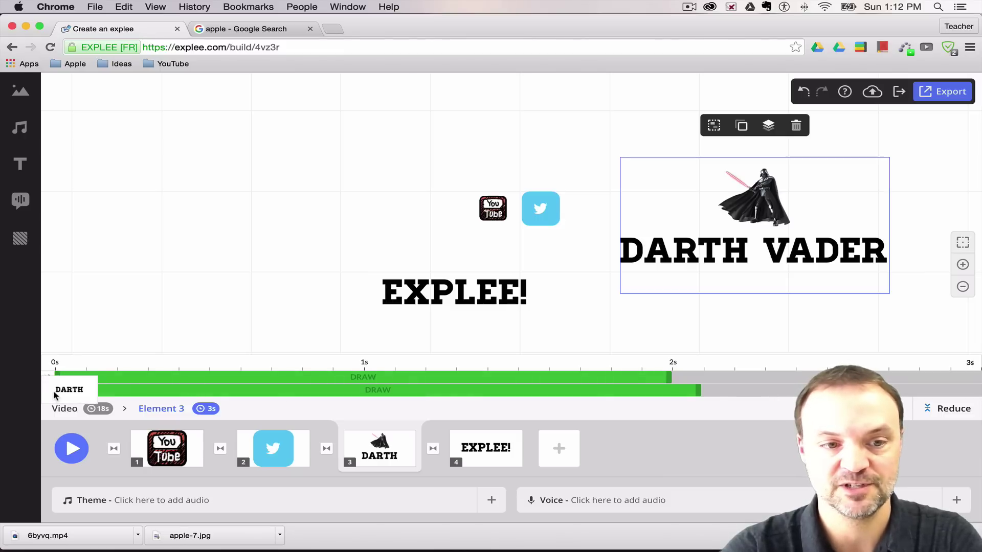
pyautogui.moveTo(55, 391); pyautogui.dragTo(978, 391)
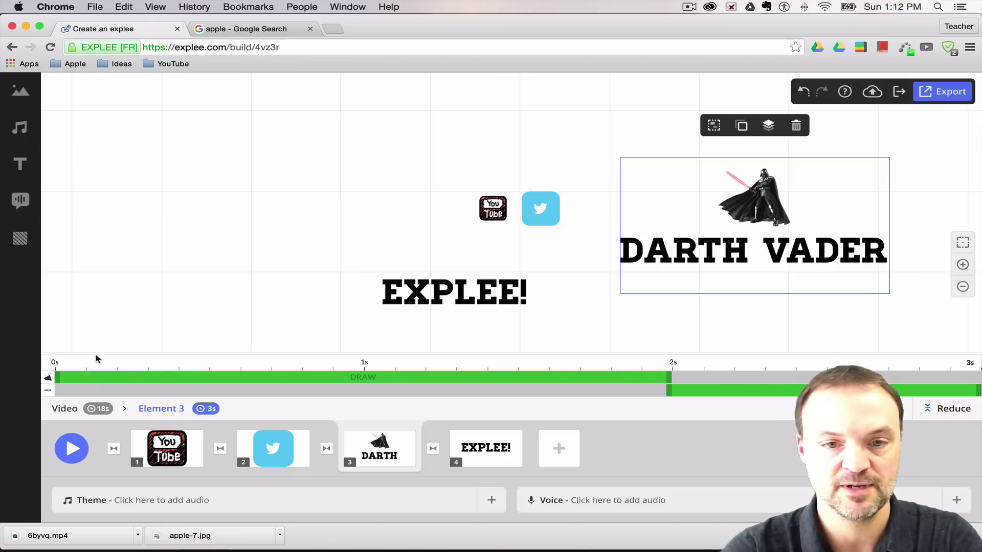
pyautogui.click(71, 449)
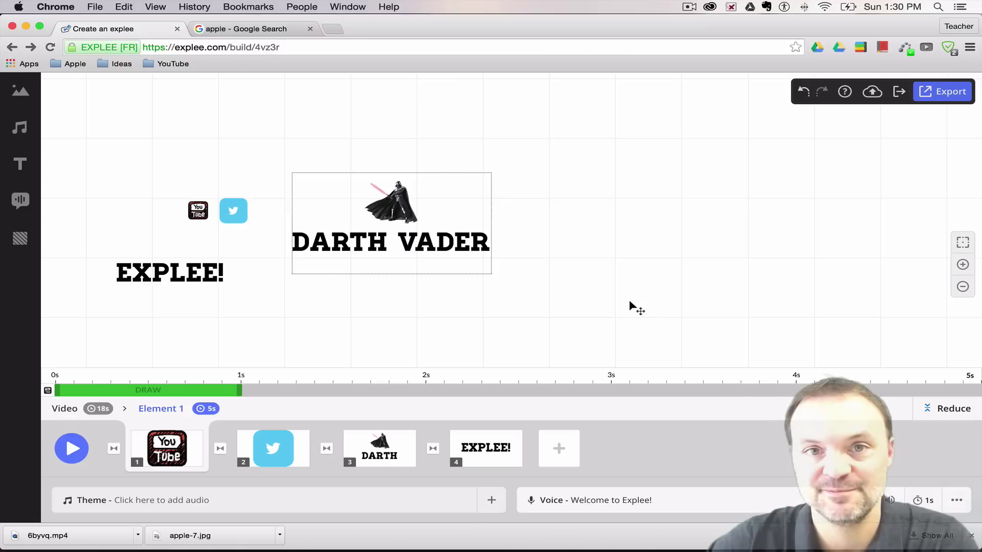
# Step: Put the Feeling Lucky track on the Theme bar and preview it
pyautogui.click(19, 129)
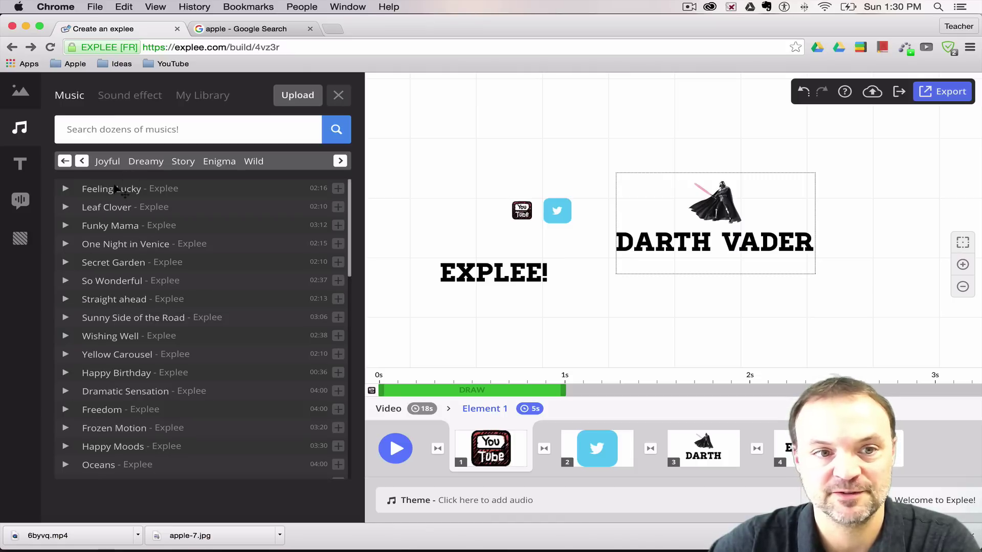
pyautogui.click(417, 292)
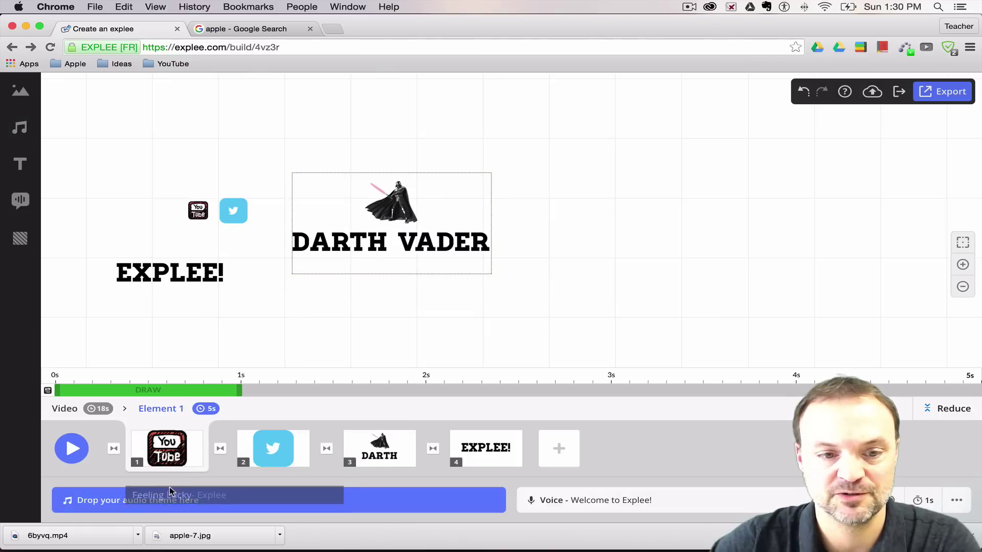
pyautogui.click(165, 502)
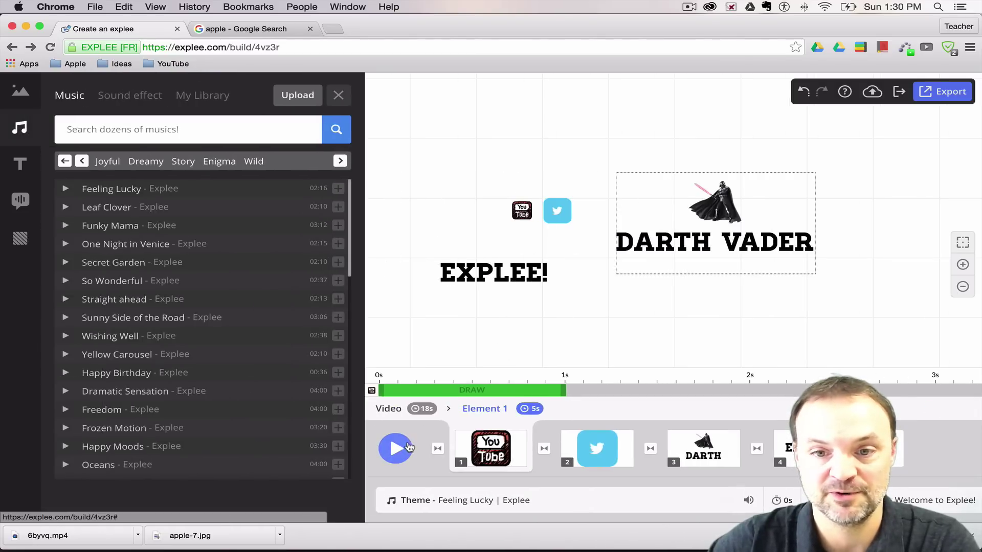
pyautogui.click(338, 95)
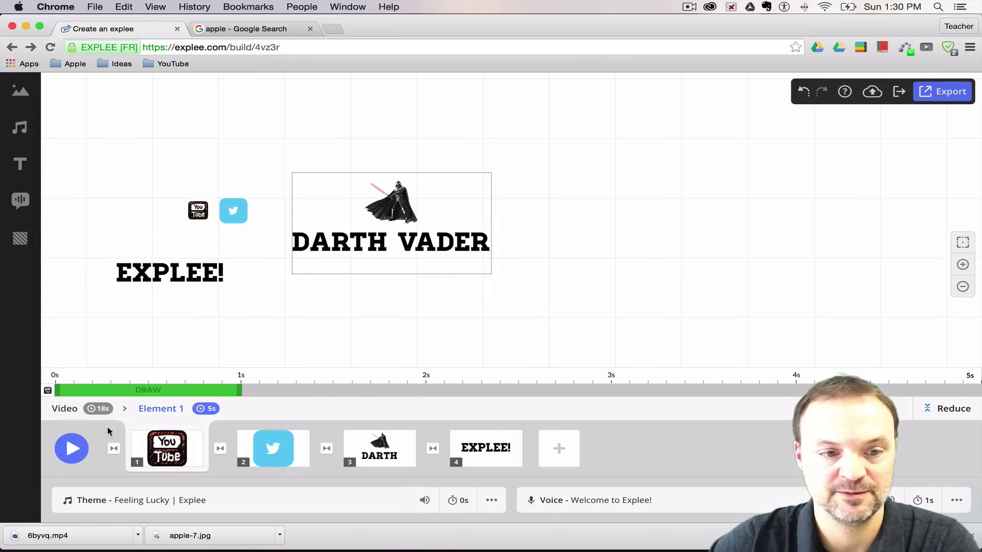
pyautogui.click(146, 444)
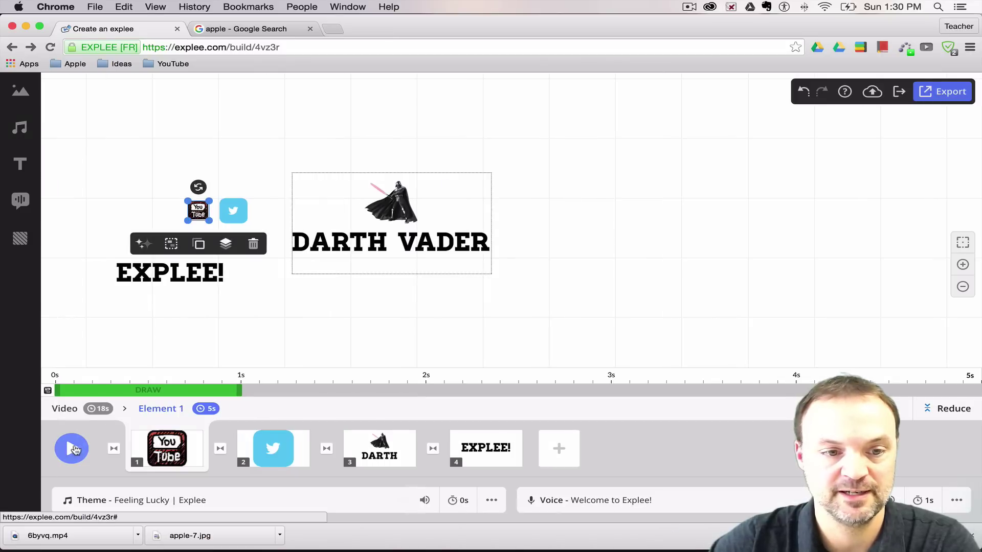
pyautogui.click(72, 448)
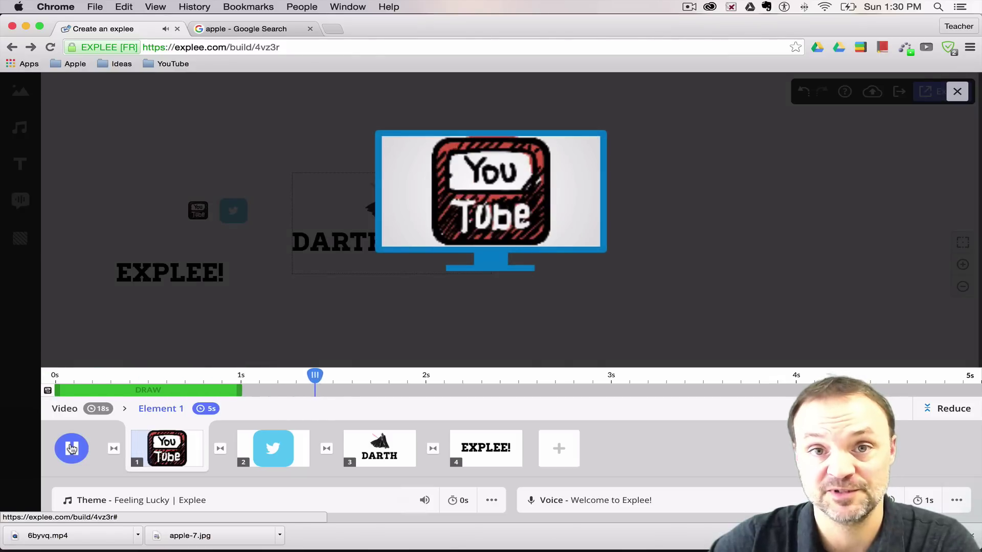
pyautogui.click(71, 448)
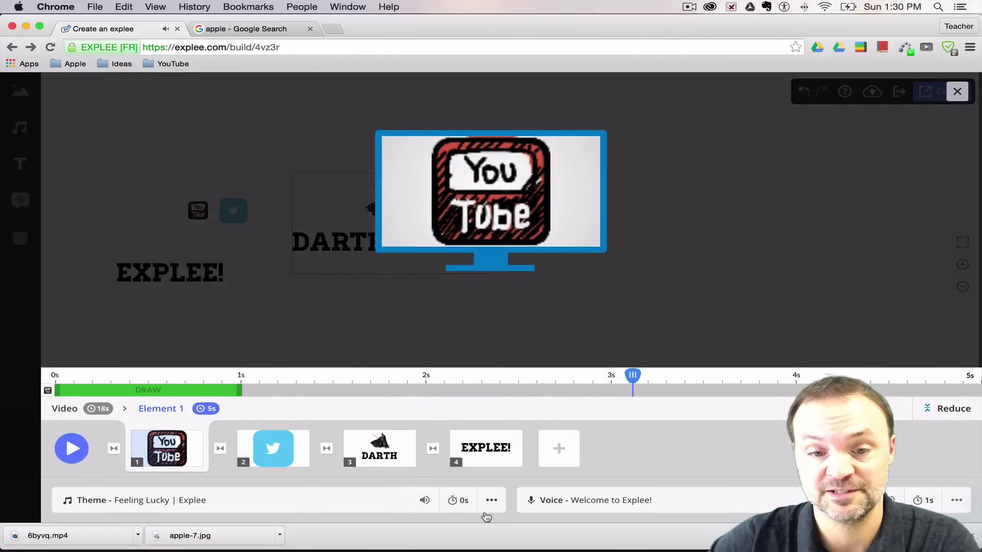
# Step: Change the theme music's start delay from 0 to 3 seconds and preview the result
pyautogui.click(462, 502)
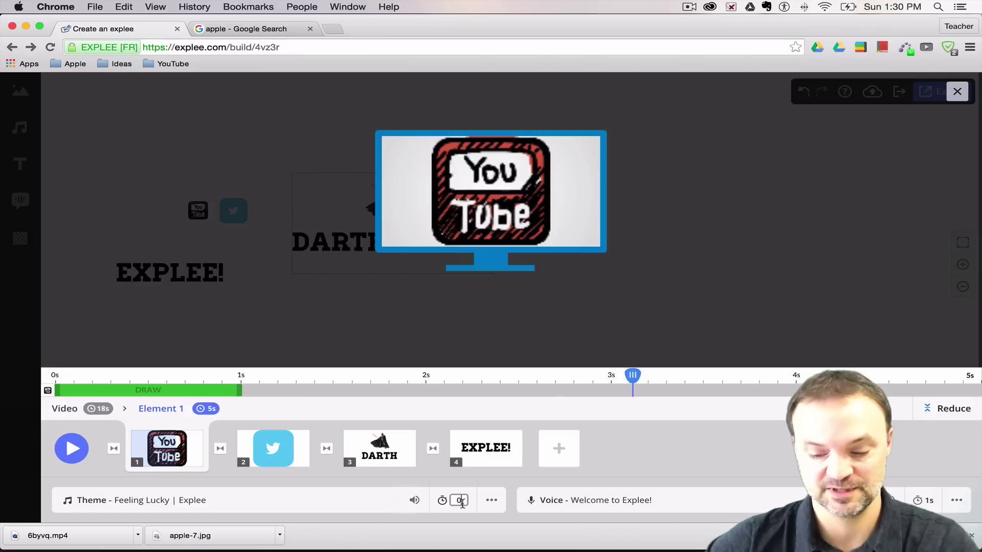
pyautogui.press('BackSpace')
pyautogui.write('3')
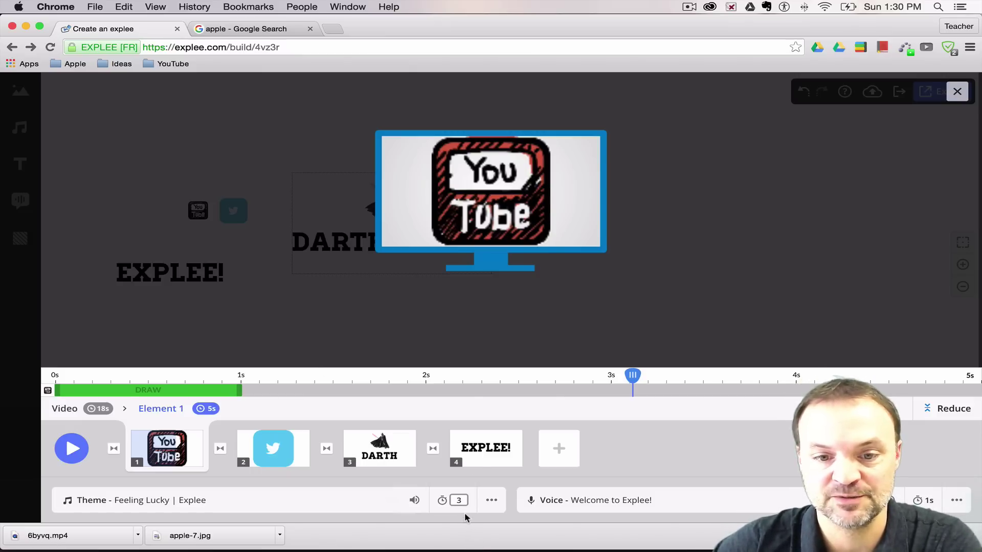
pyautogui.click(330, 347)
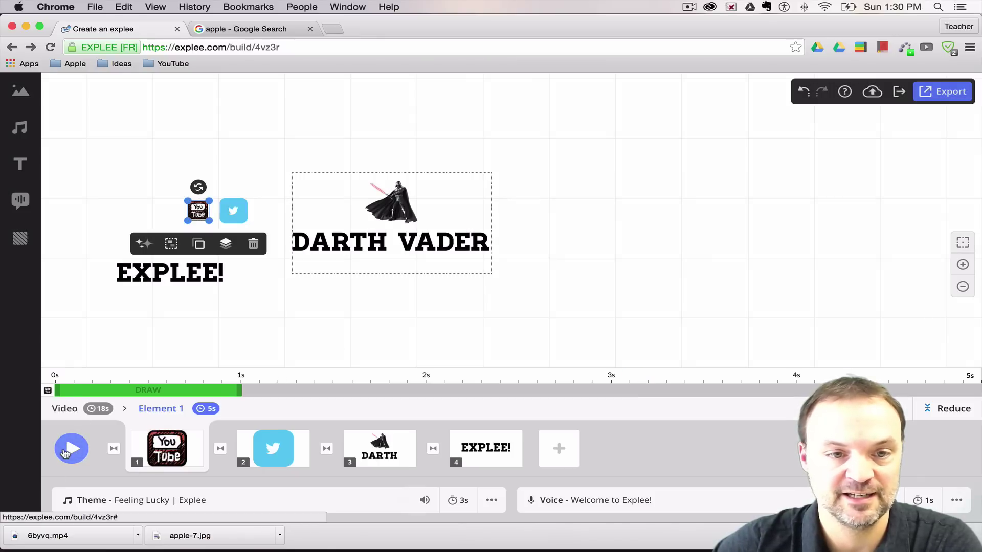
pyautogui.click(64, 454)
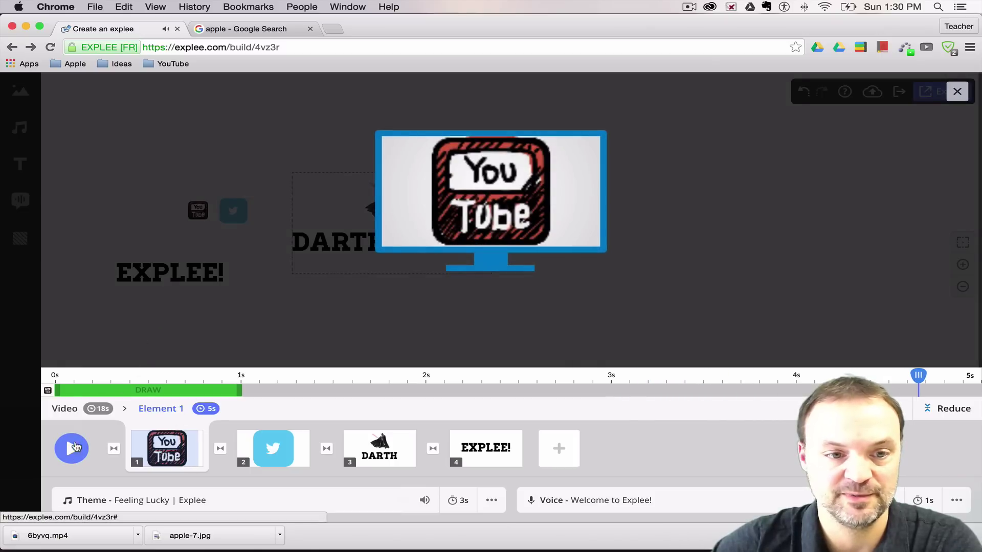
pyautogui.click(74, 450)
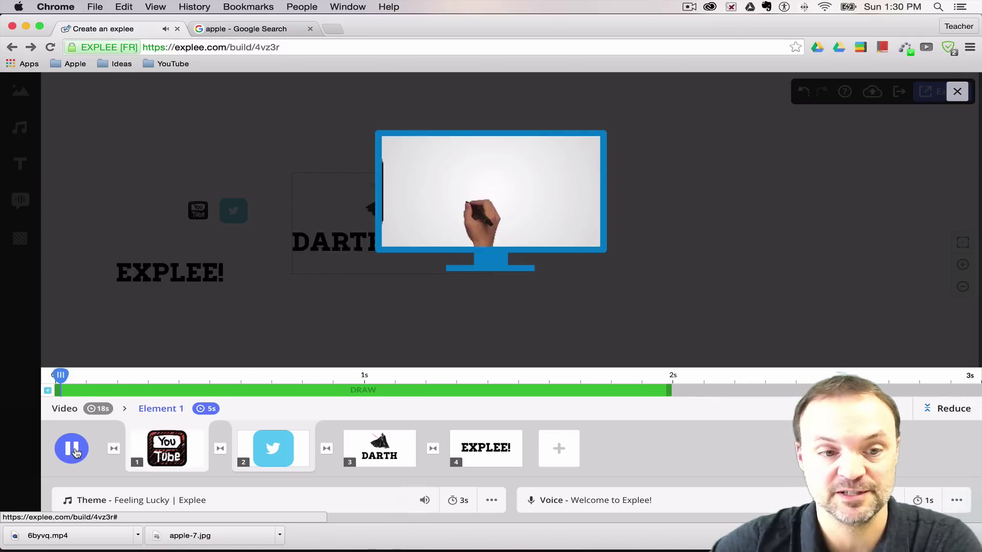
pyautogui.click(73, 450)
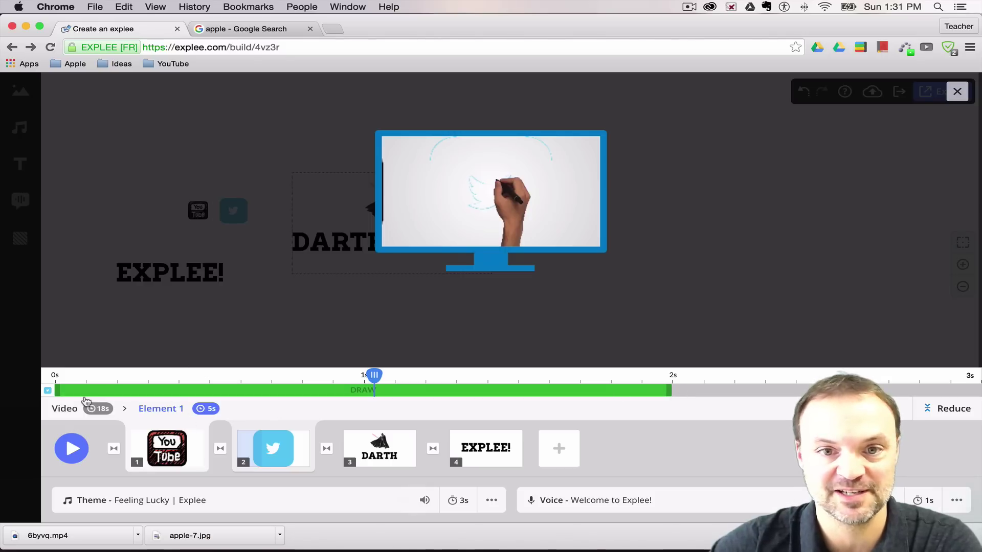
# Step: Add the 'Welcome to Explee!' text-to-speech clip to the voice track
pyautogui.click(173, 184)
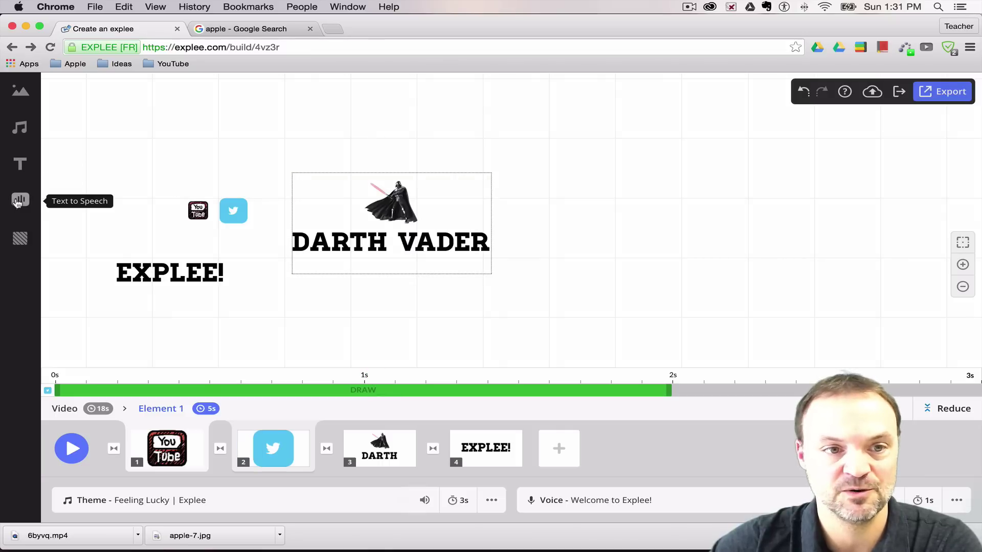
pyautogui.click(20, 199)
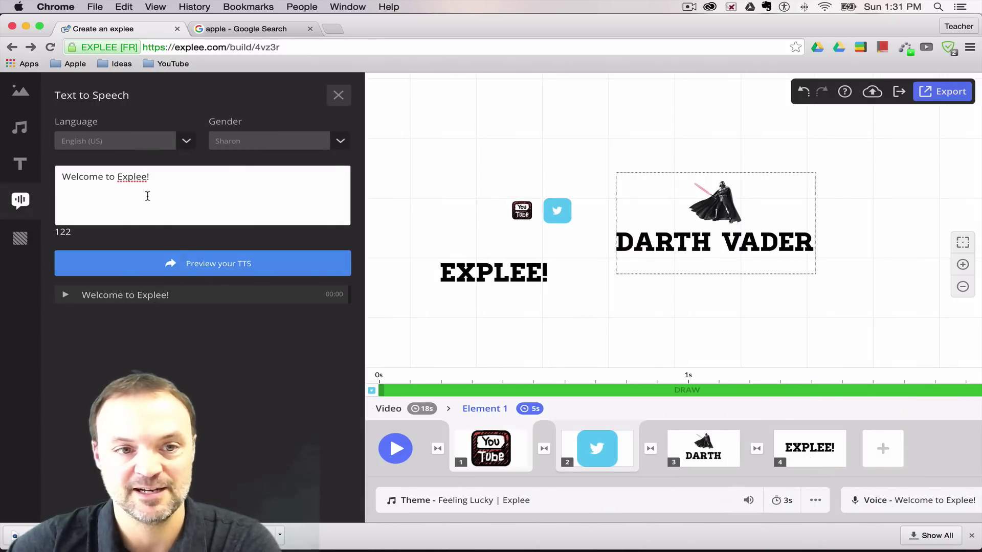
pyautogui.click(192, 266)
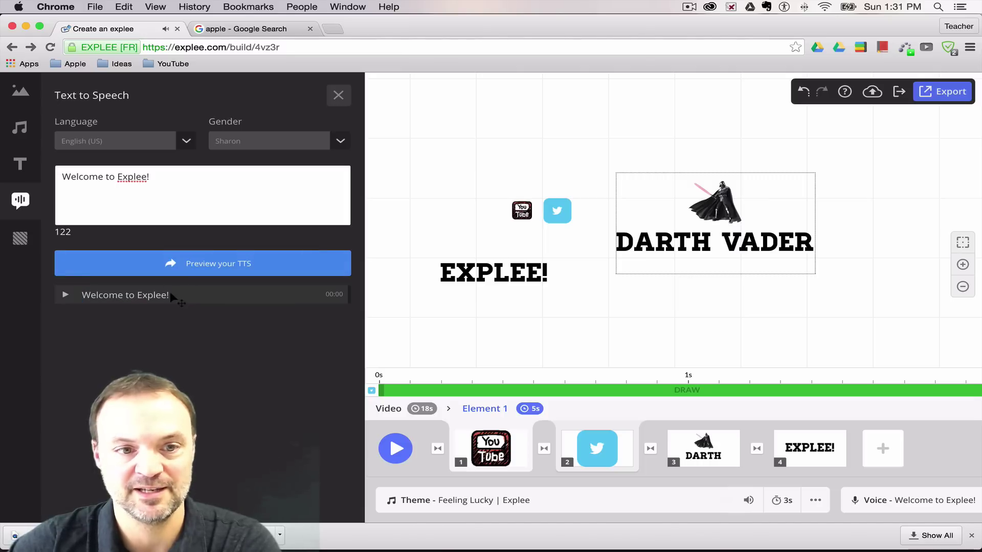
pyautogui.moveTo(170, 294); pyautogui.dragTo(373, 81)
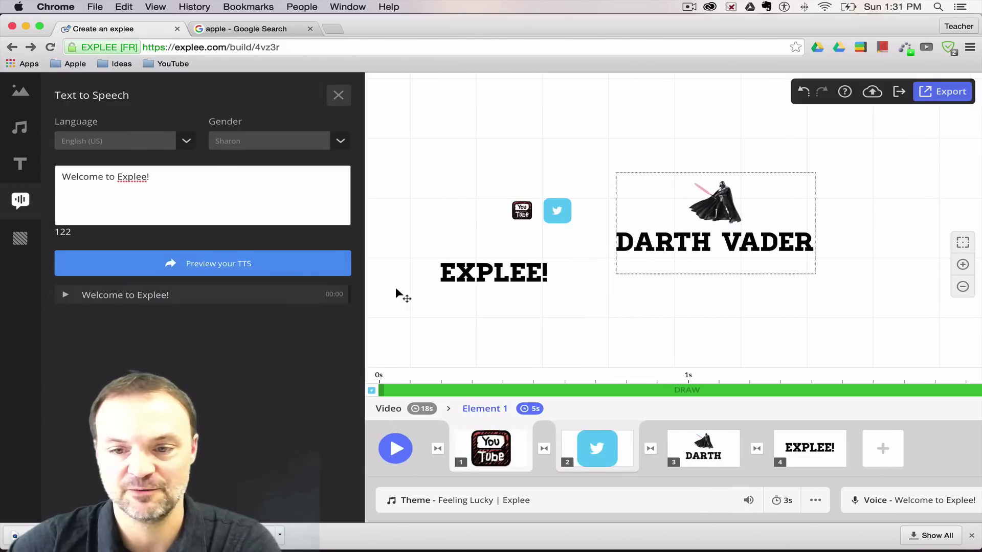
pyautogui.scroll(1, 573, 325)
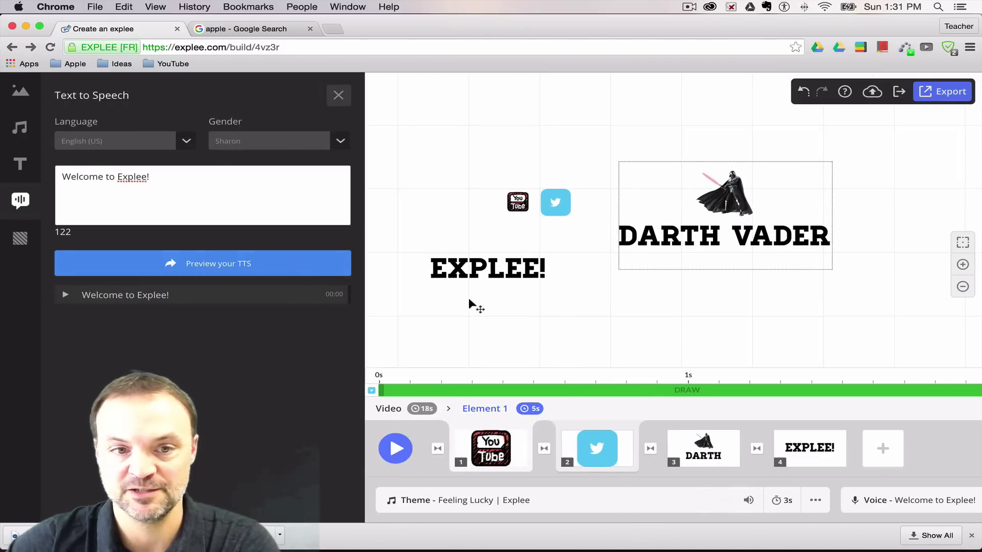
pyautogui.click(338, 96)
# Step: Raise the voice volume to nearly full, start it at 0 seconds, and preview from slide 1
pyautogui.moveTo(903, 517)
pyautogui.moveTo(857, 504); pyautogui.dragTo(888, 501)
pyautogui.click(934, 505)
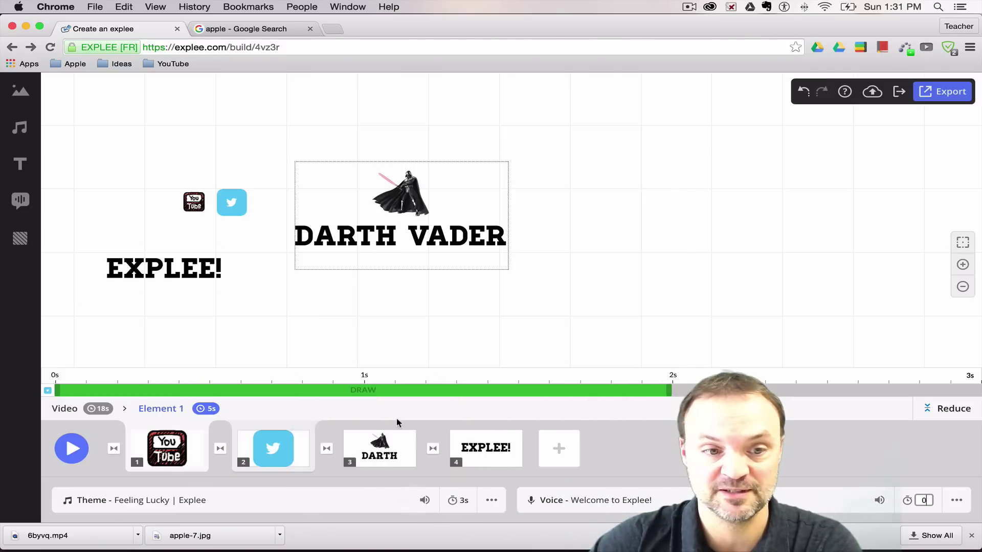
pyautogui.click(137, 443)
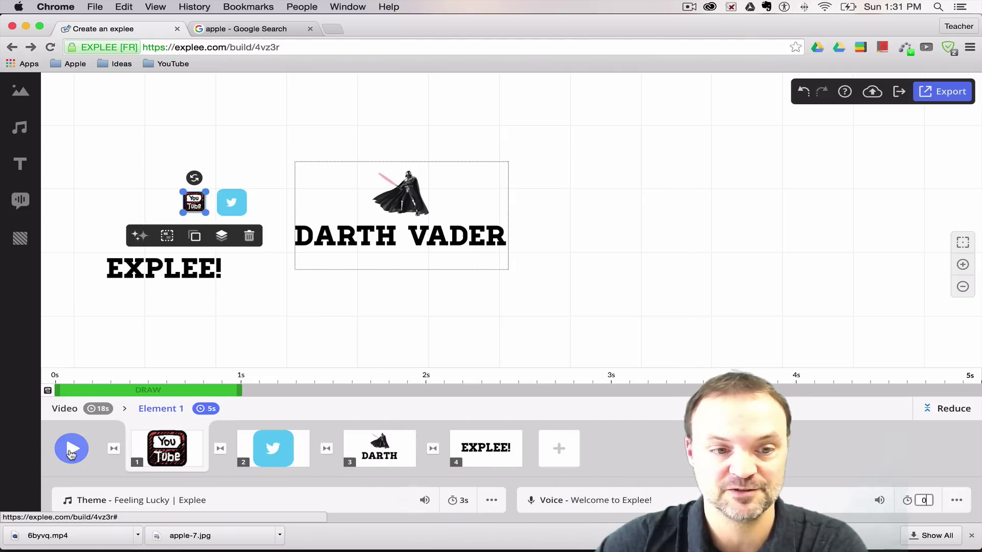
pyautogui.click(71, 449)
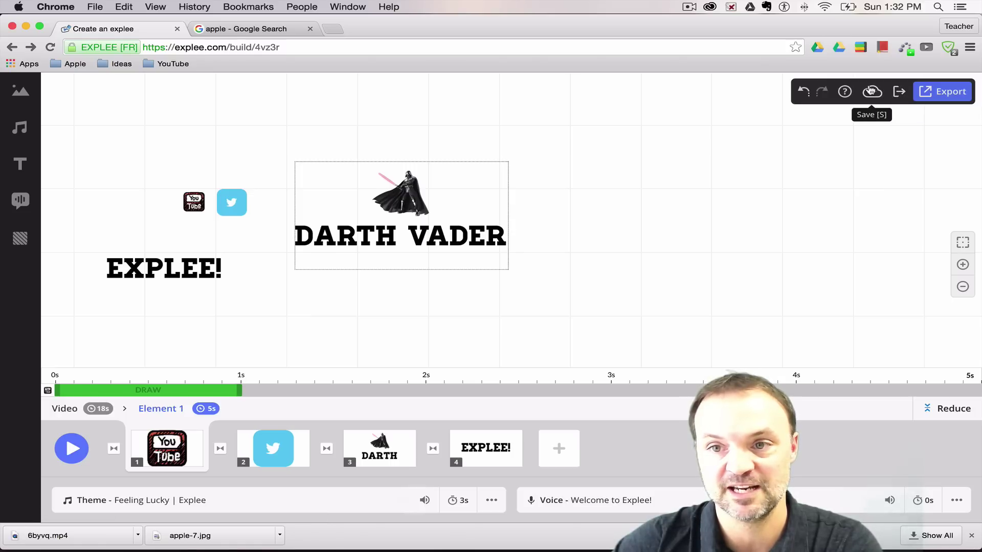
# Step: Save the project, replacing the existing video title with 'Test Explee'
pyautogui.click(871, 95)
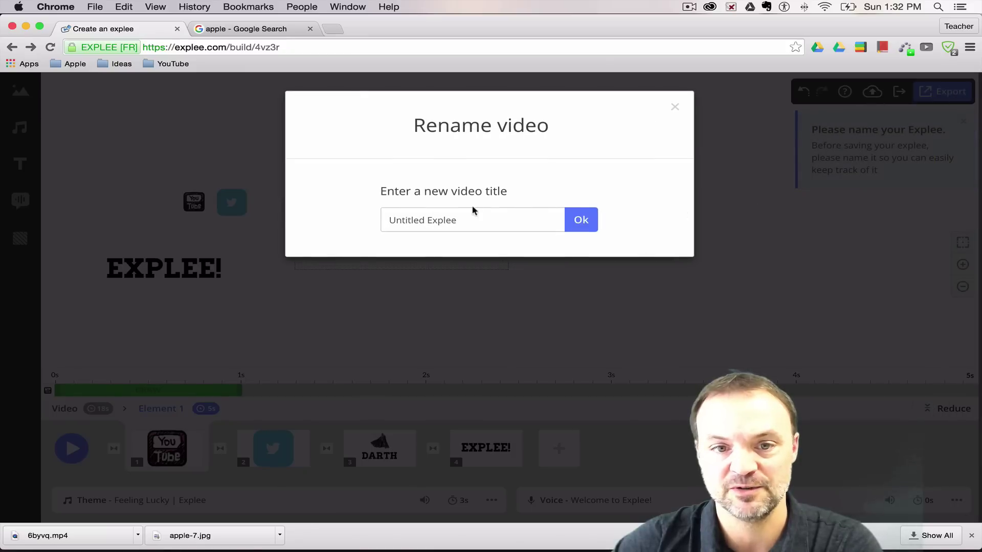
pyautogui.click(460, 224)
pyautogui.press('super+a')
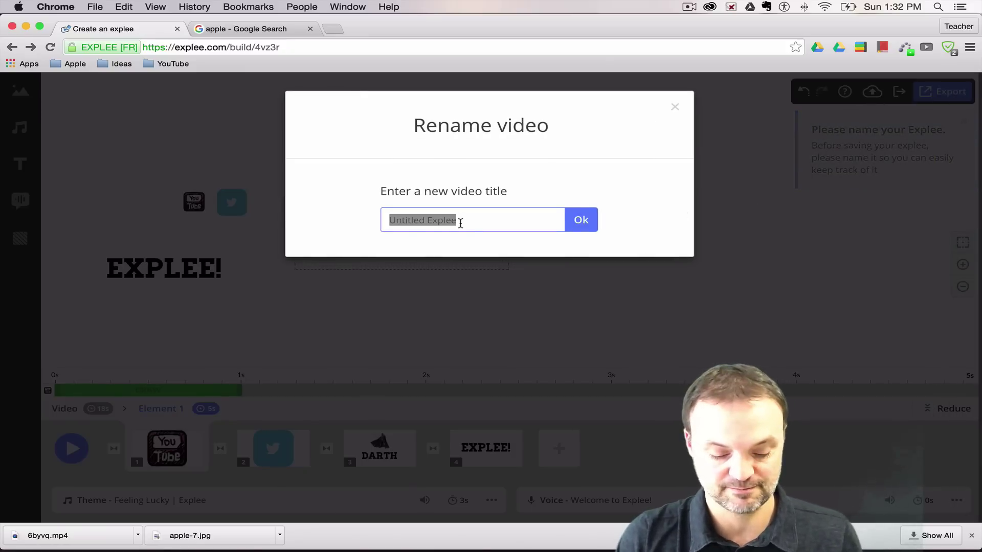
pyautogui.write('Test ')
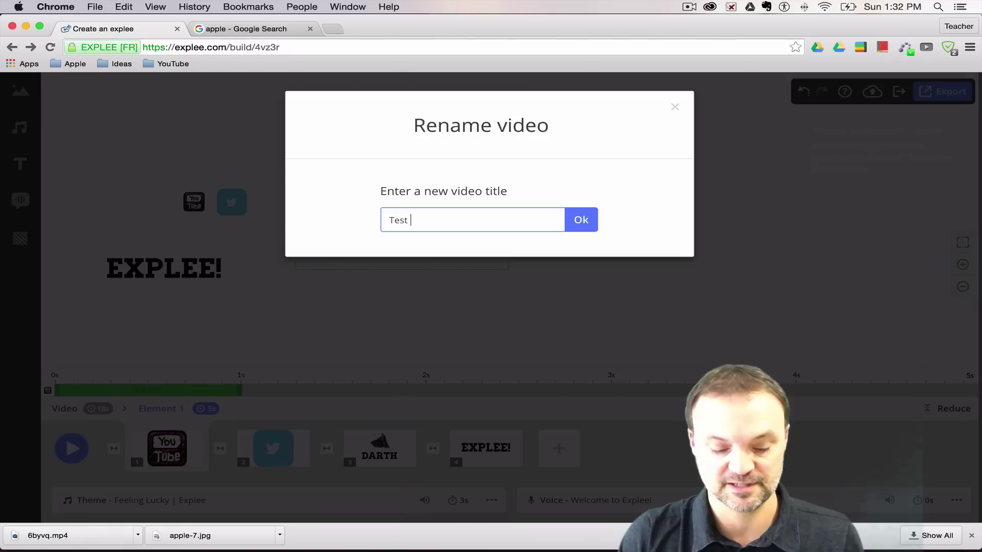
pyautogui.write('Explee')
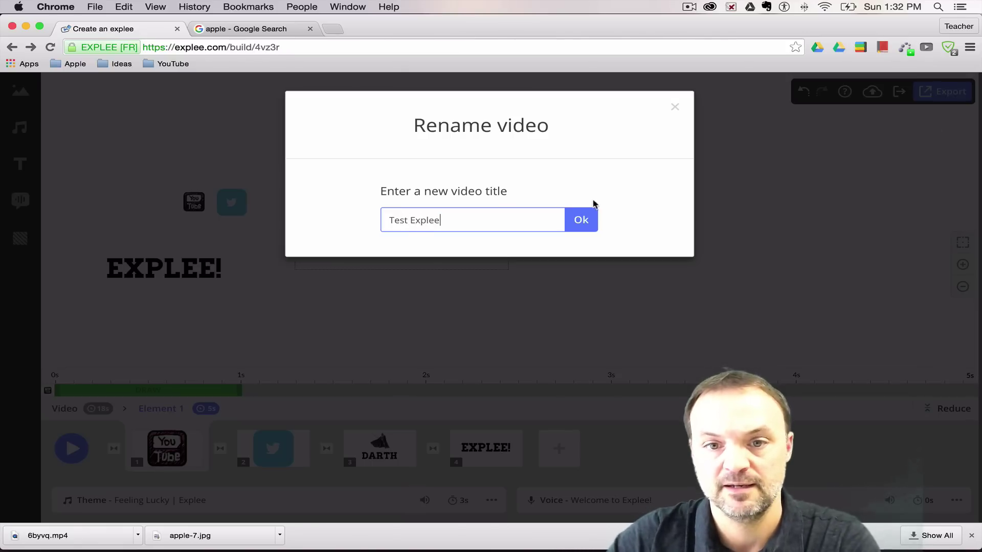
pyautogui.click(586, 215)
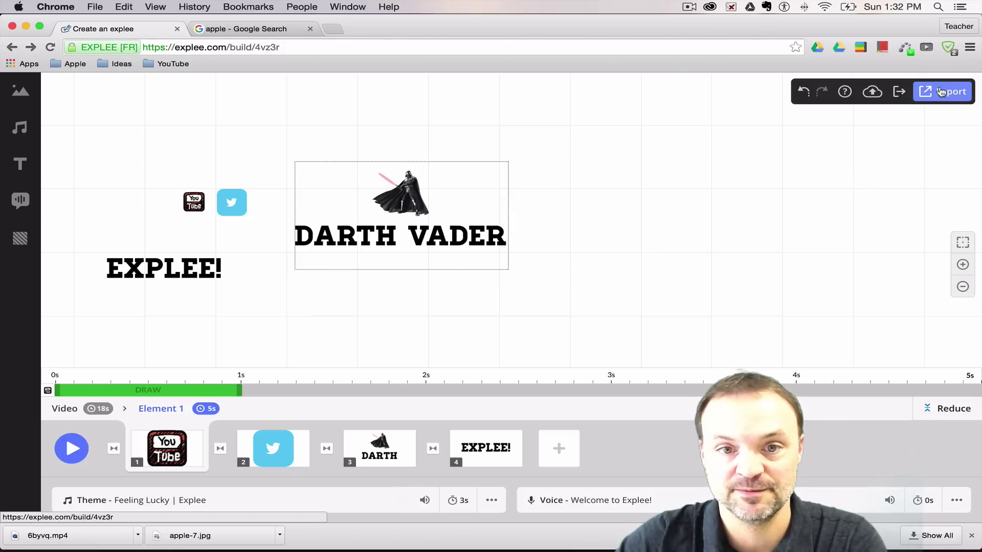
# Step: Export Test Explee with the default Public and High quality (720p) options
pyautogui.click(944, 91)
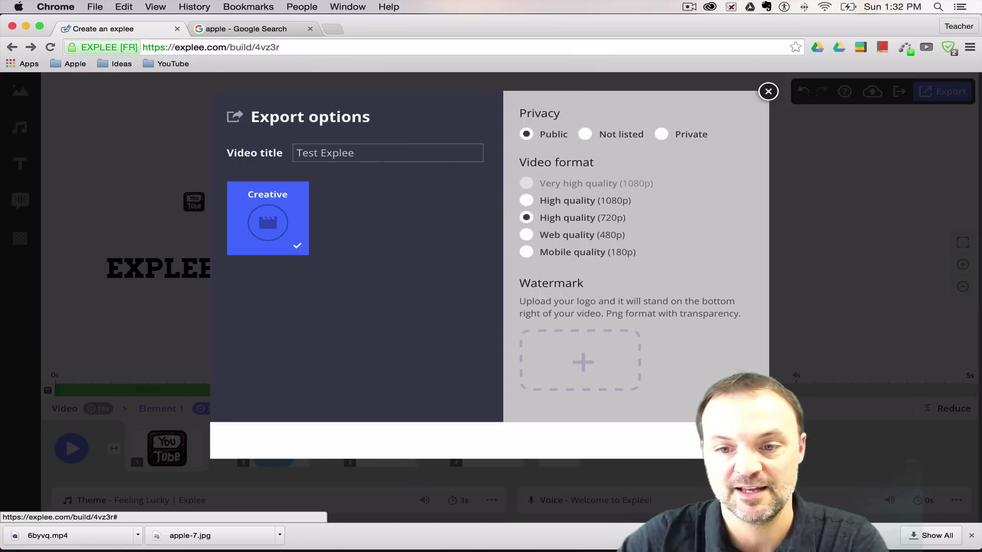
pyautogui.click(716, 440)
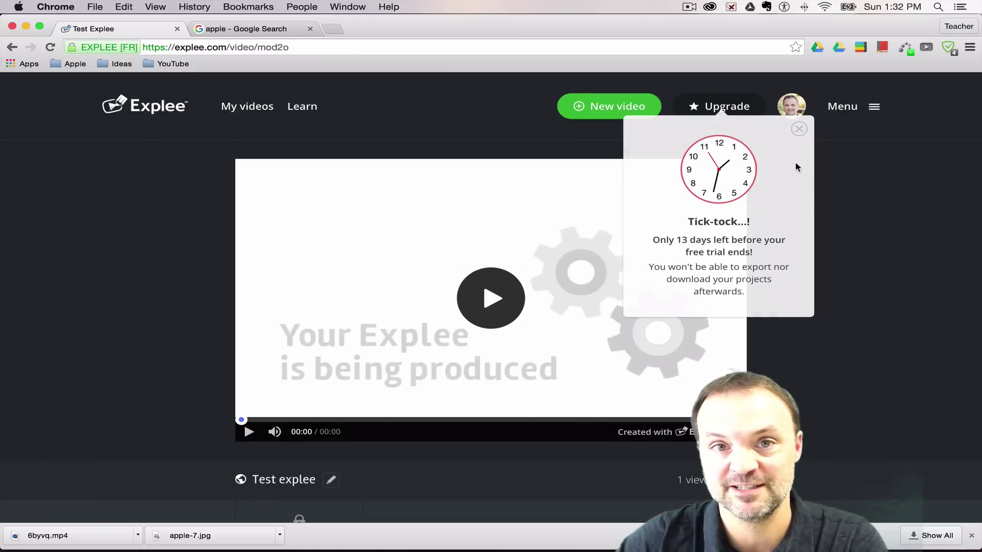
# Step: Close the Tick-tock free-trial popup and wait for the 'video is ready' message
pyautogui.click(799, 129)
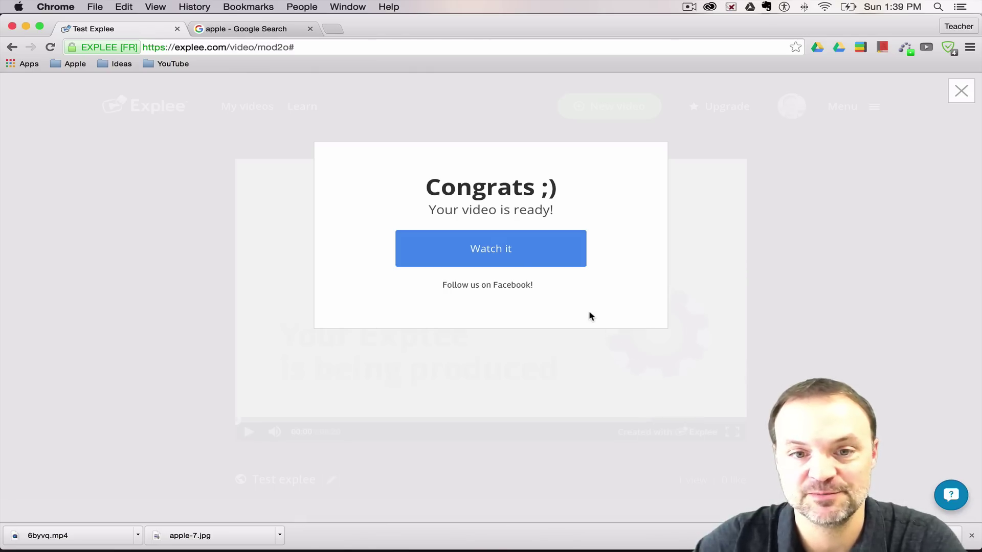
# Step: Watch the 20-second Test Explee video from the Congrats dialog until it finishes
pyautogui.click(500, 248)
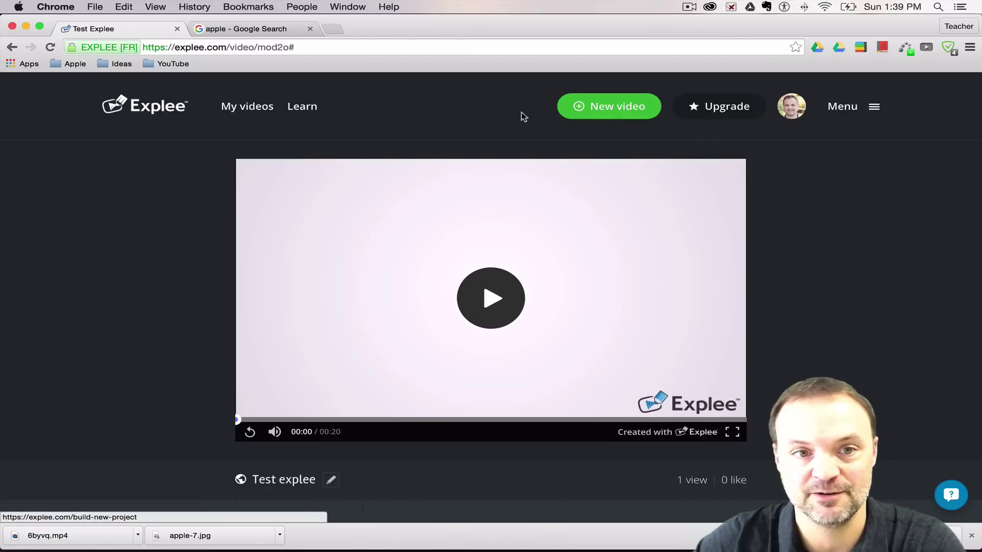
# Step: Download the first Test Explee video from My videos as mod2o.mp4, dismissing the free-trial reminder
pyautogui.click(245, 109)
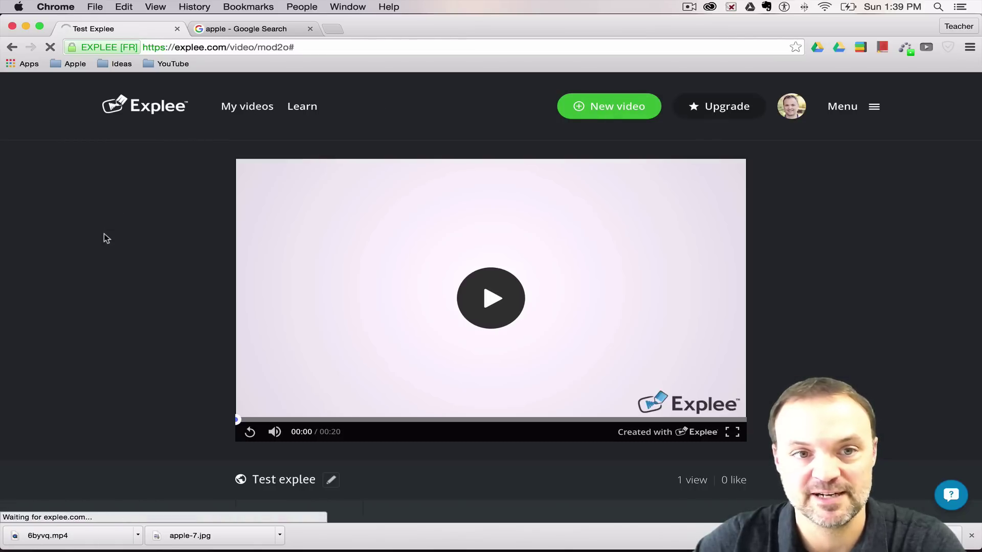
pyautogui.scroll(-4, 448, 321)
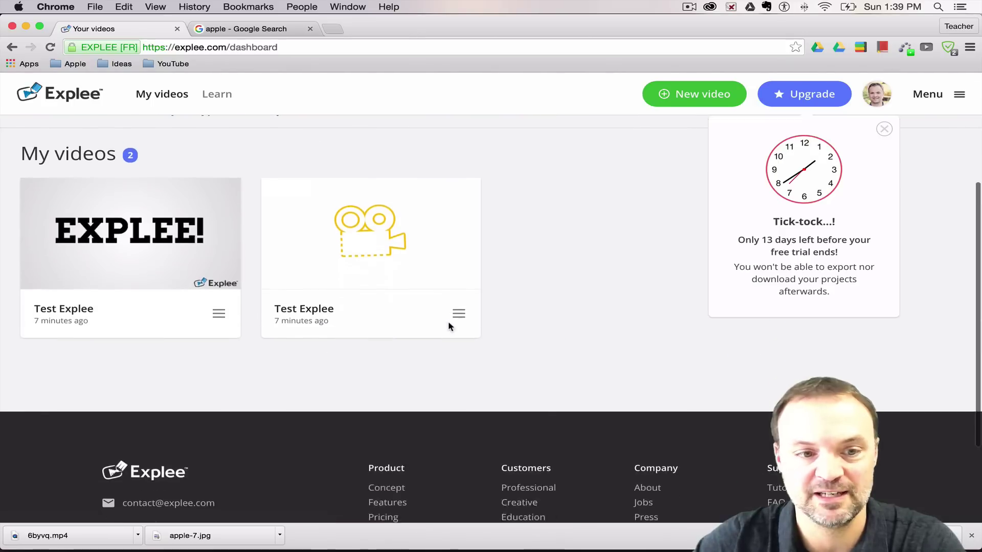
pyautogui.scroll(2, 381, 327)
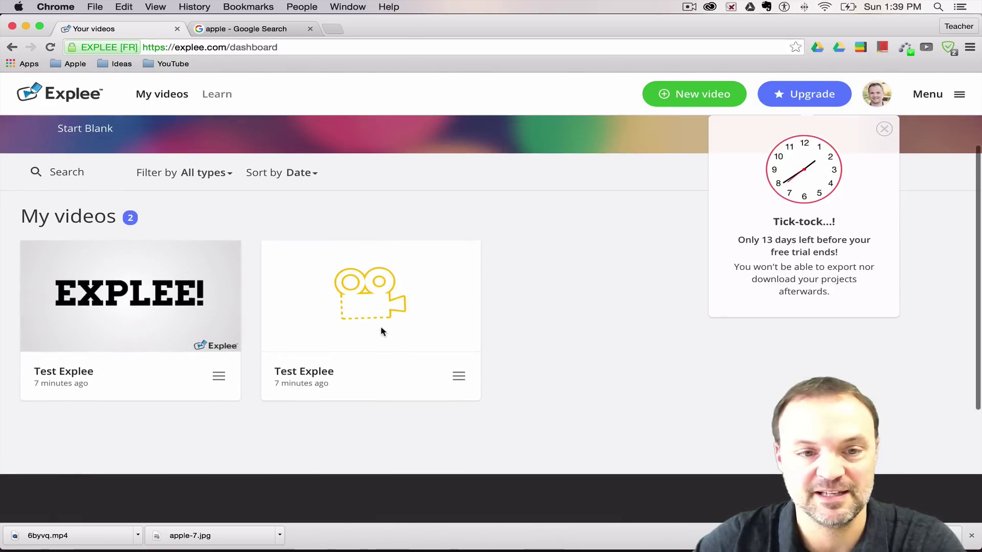
pyautogui.click(884, 129)
pyautogui.scroll(-3, 266, 355)
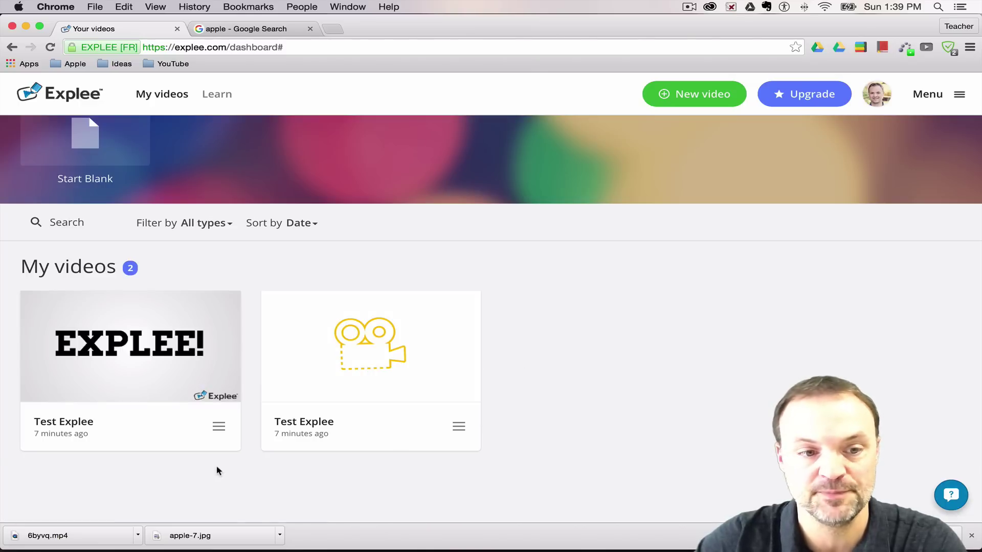
pyautogui.scroll(-1, 176, 470)
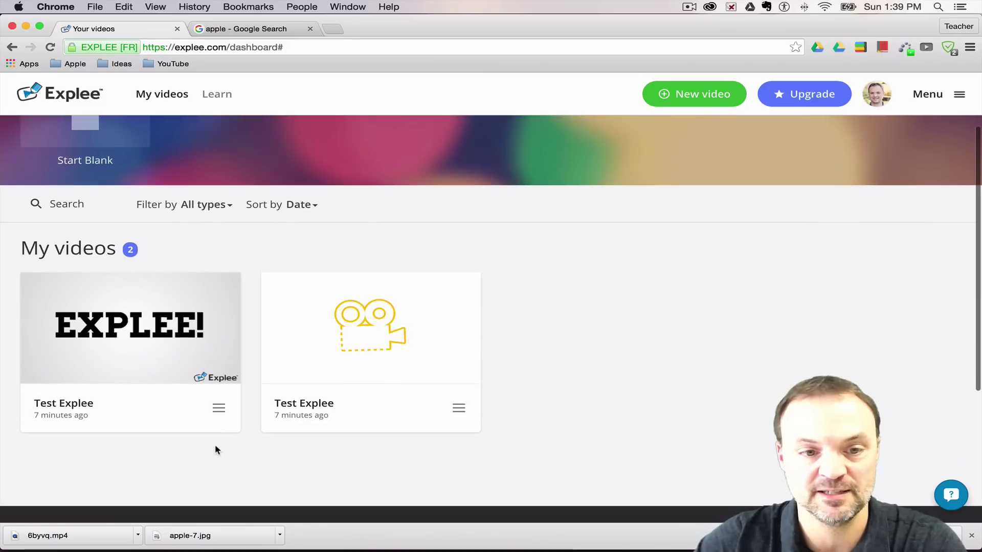
pyautogui.click(220, 409)
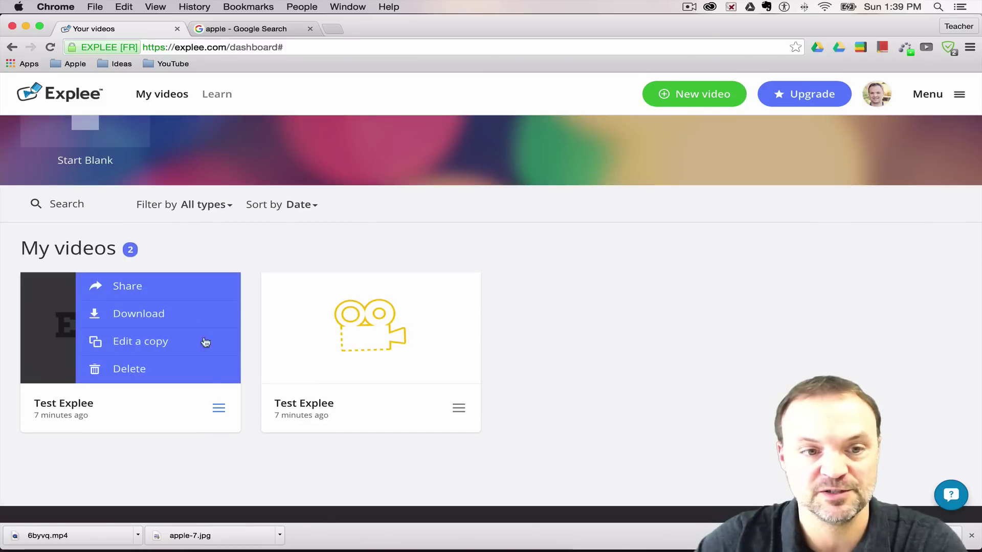
pyautogui.click(157, 319)
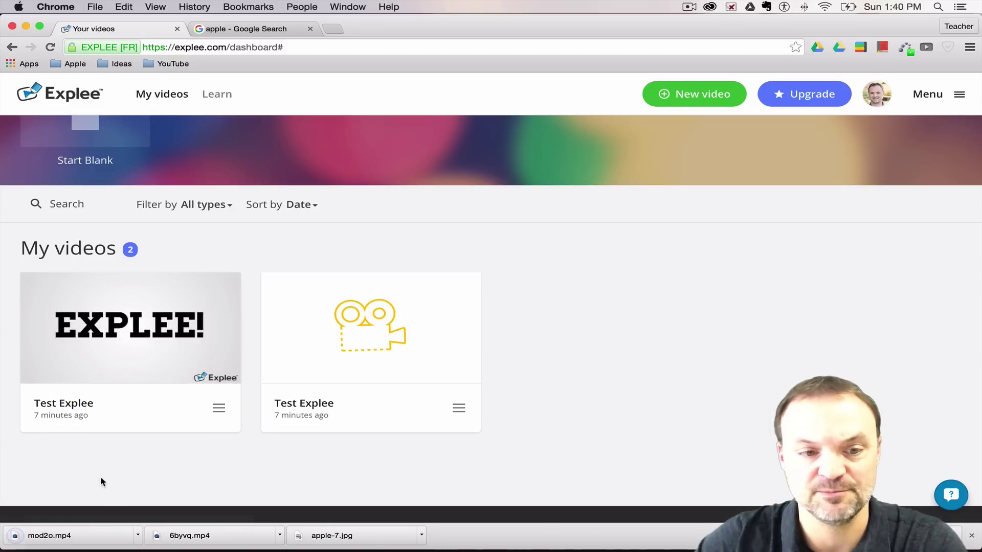
# Step: Play the downloaded mod2o.mp4 in QuickTime Player, then close the player window
pyautogui.click(80, 542)
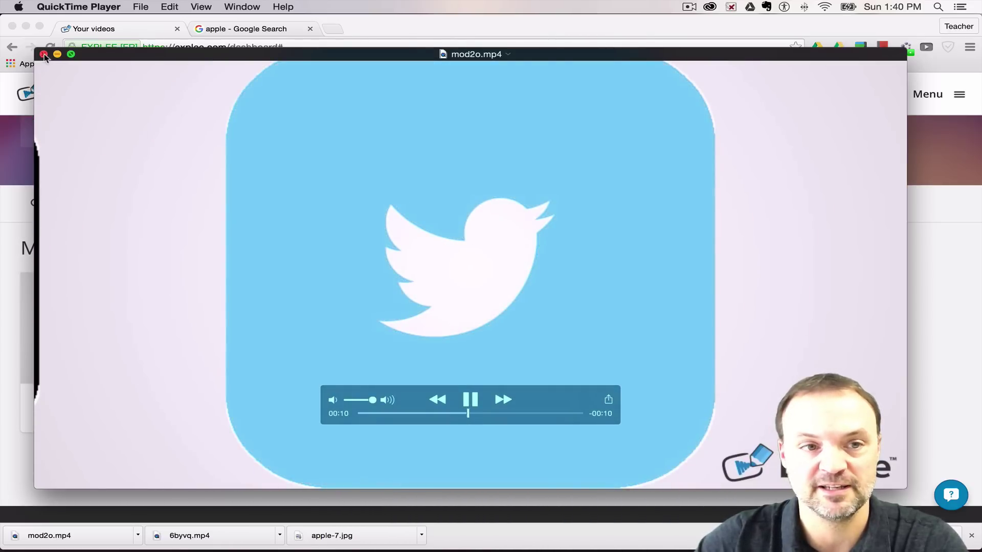
pyautogui.click(44, 54)
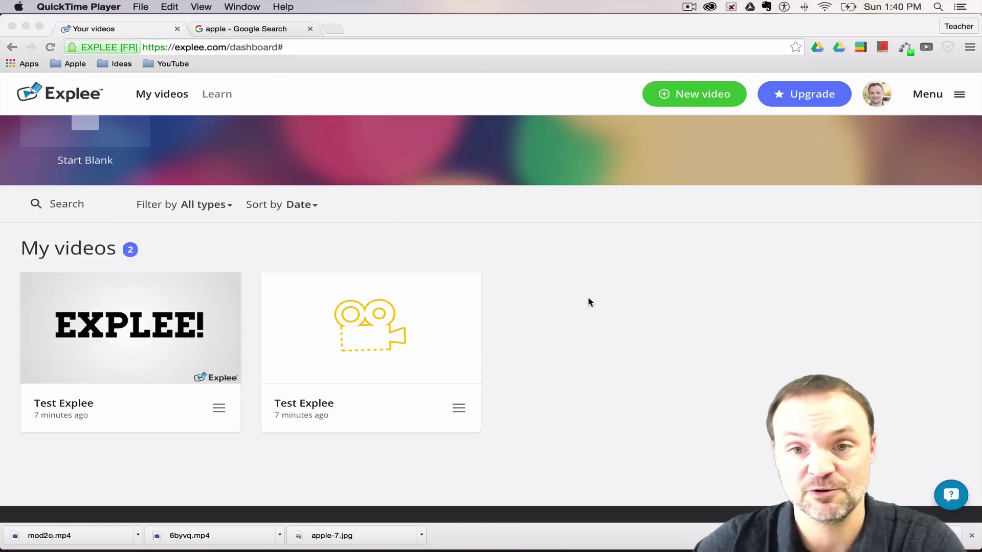
pyautogui.click(643, 306)
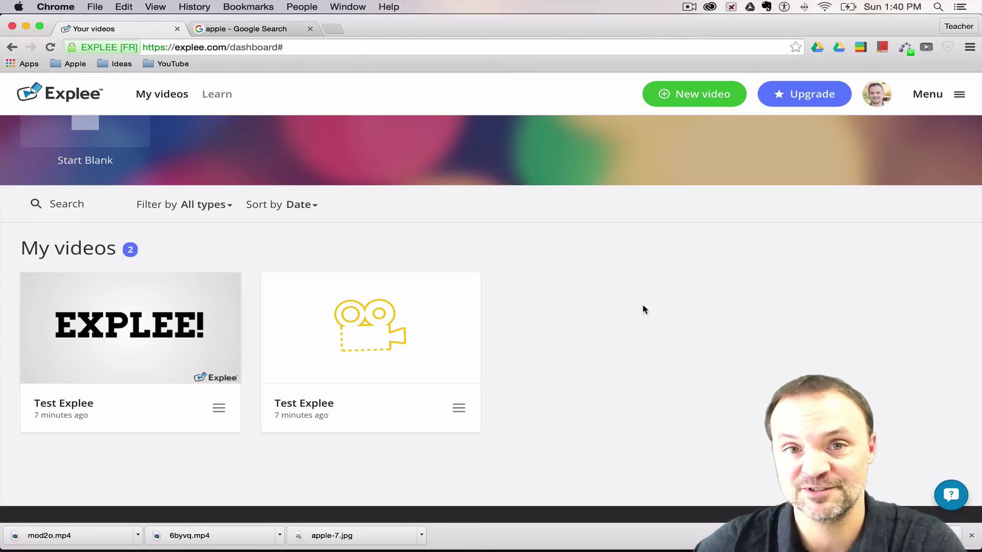